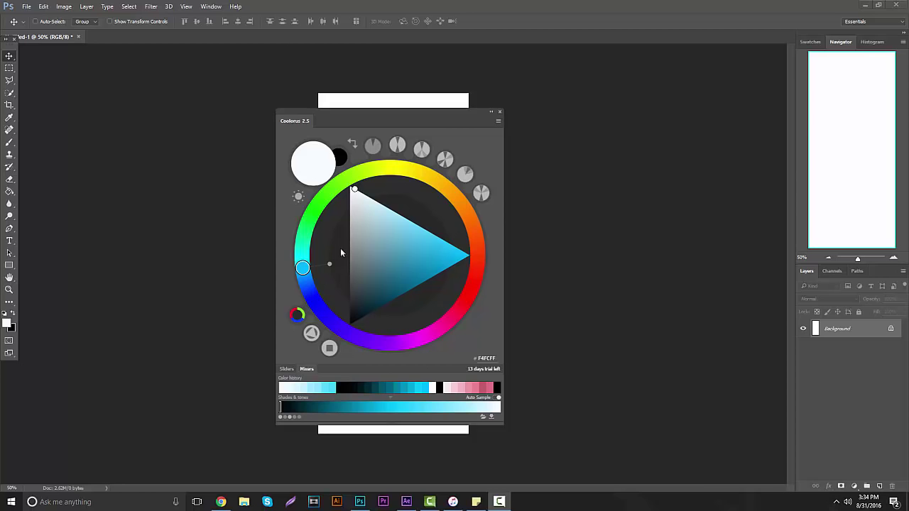
Switch to the browser and review the Coolorus website's download and purchase options and its feature descriptions
click(220, 502)
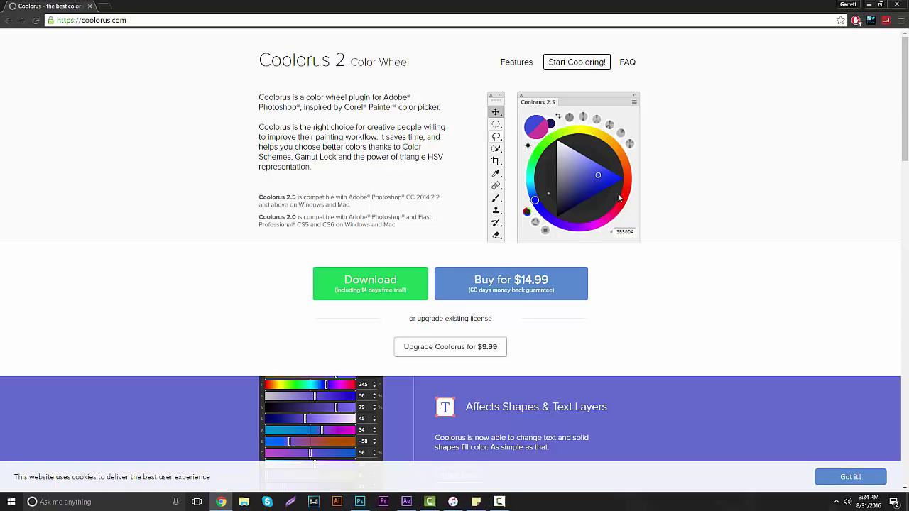
scroll(670, 217, down, 2)
scroll(670, 231, up, 2)
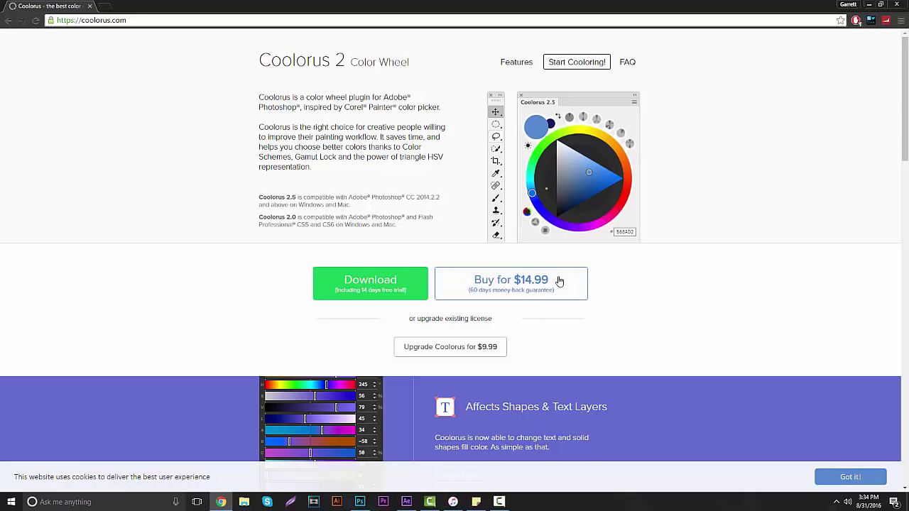
scroll(600, 288, down, 3)
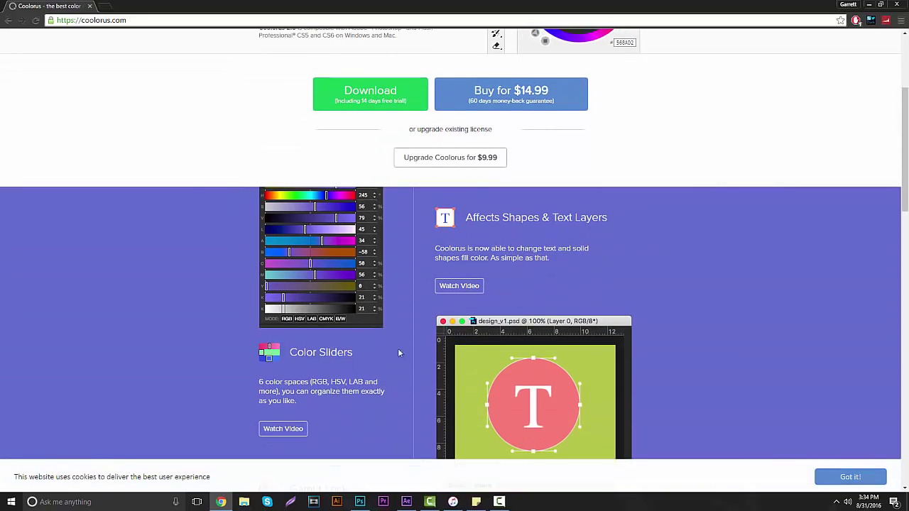
scroll(668, 285, down, 3)
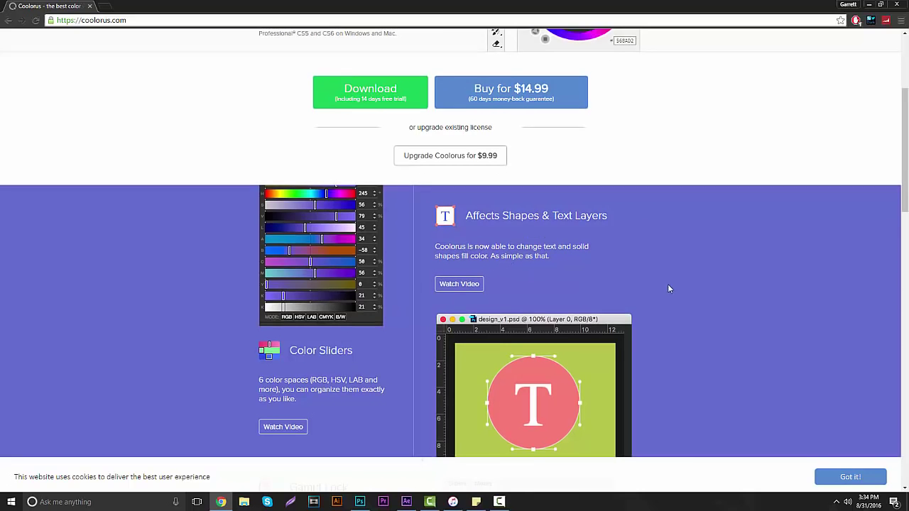
scroll(408, 356, down, 2)
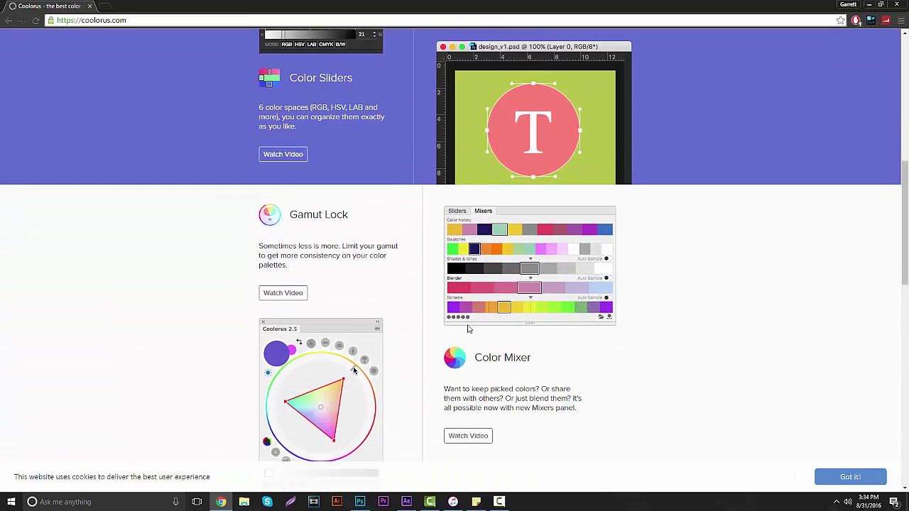
scroll(490, 305, down, 2)
scroll(585, 310, down, 2)
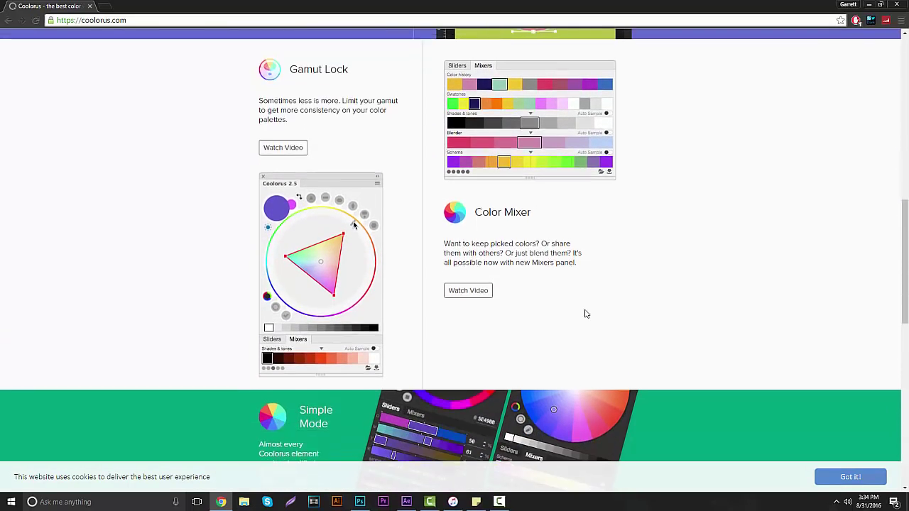
scroll(584, 311, down, 1)
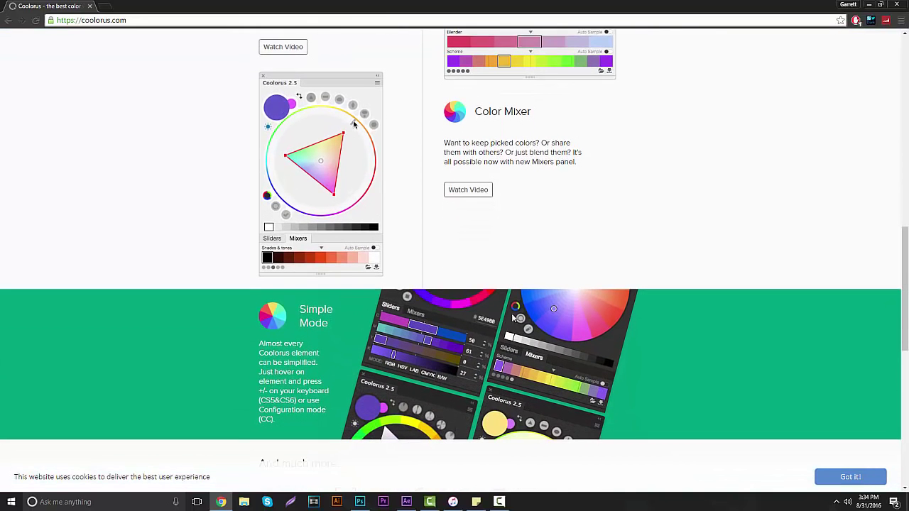
scroll(669, 329, down, 1)
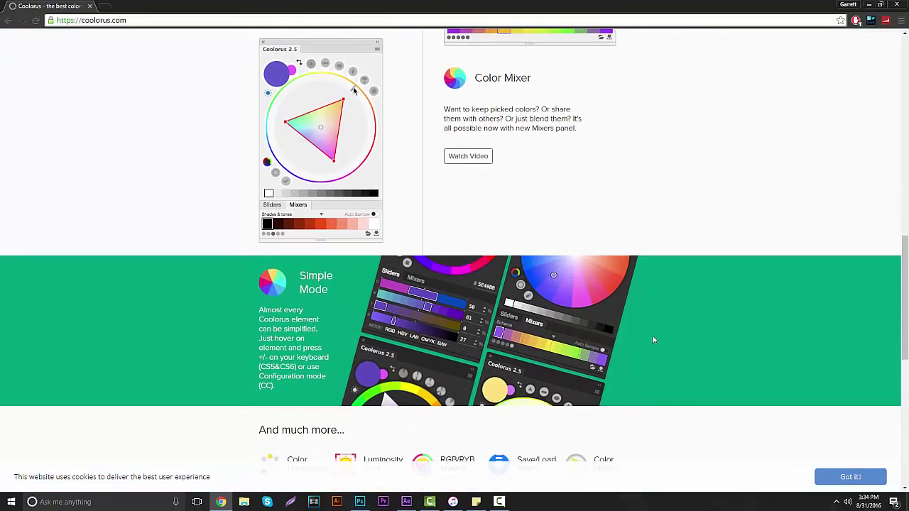
scroll(636, 335, up, 10)
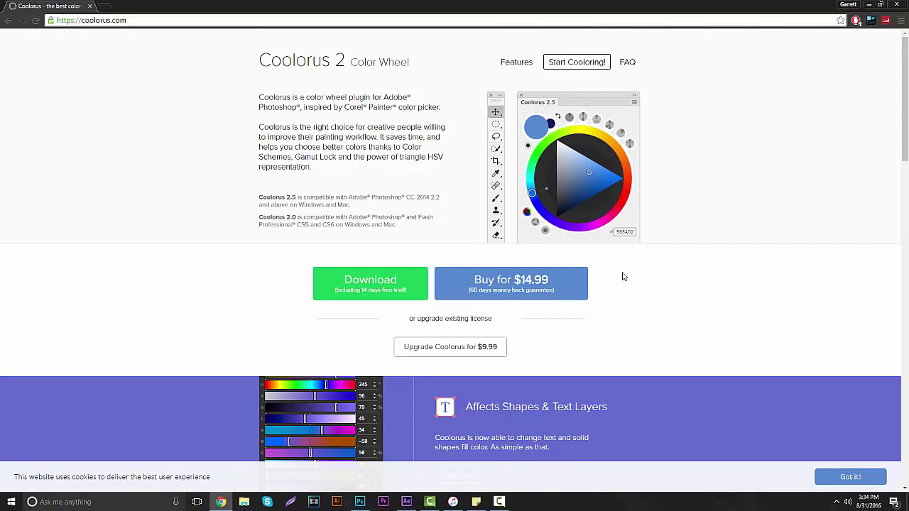
Switch back to Photoshop and move the floating Coolorus color wheel off the canvas into the empty workspace beside it
click(360, 501)
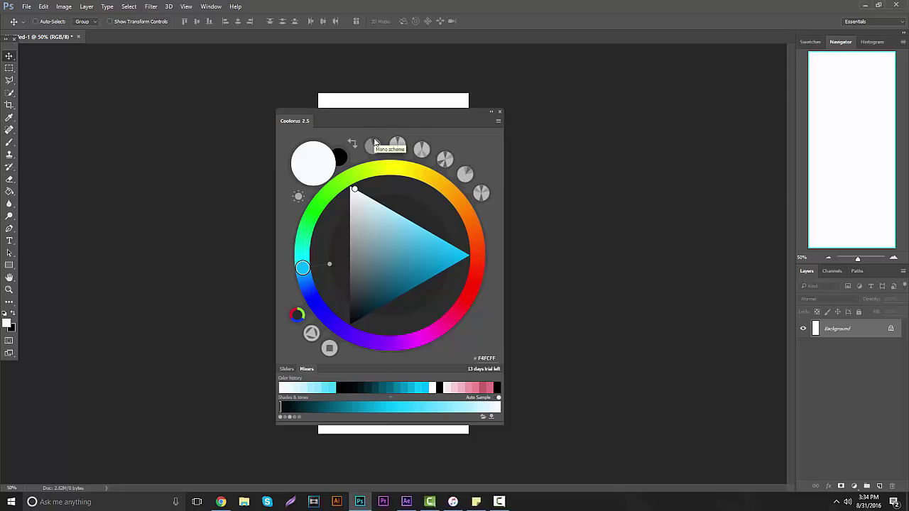
drag(385, 115, 622, 72)
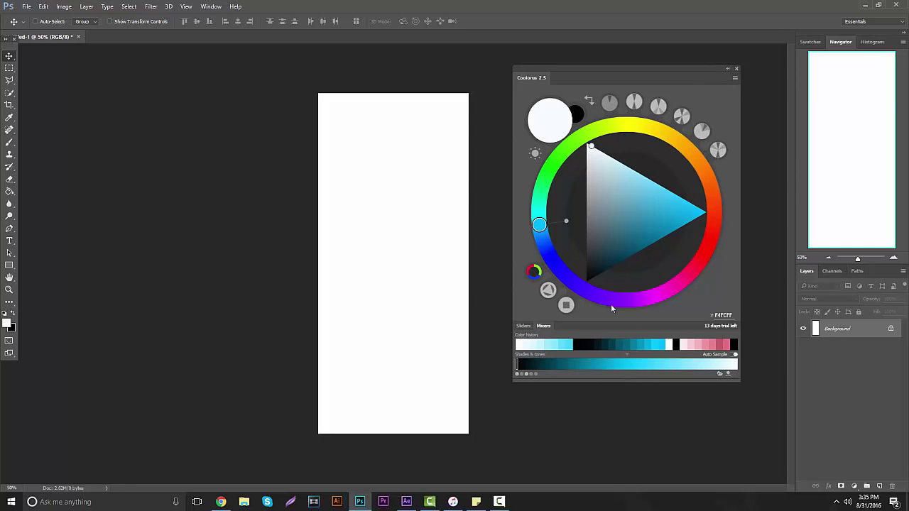
Try the square color picker shape inside the Coolorus wheel and return to the triangle shape
click(566, 306)
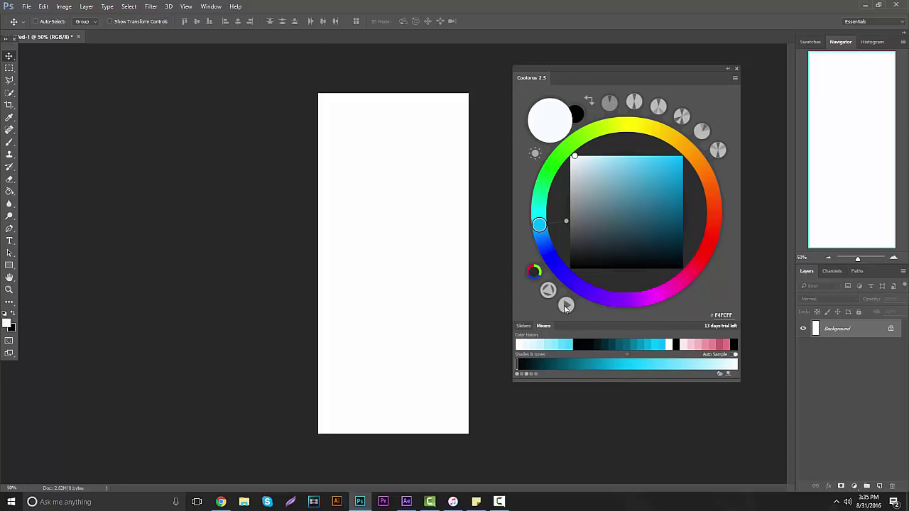
click(567, 306)
click(567, 306)
click(566, 306)
click(566, 306)
click(566, 306)
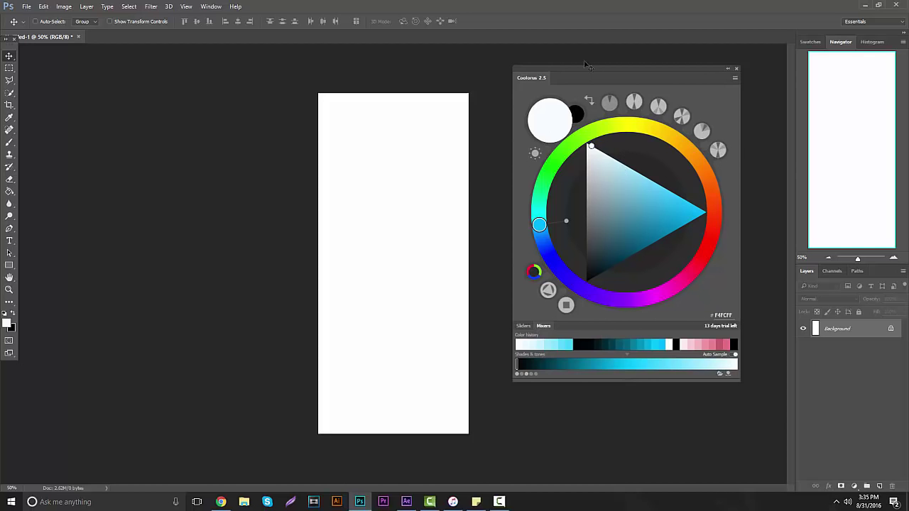
Try docking the Coolorus color wheel between the Navigator and Layers, and float it beside the canvas again
drag(582, 76, 837, 269)
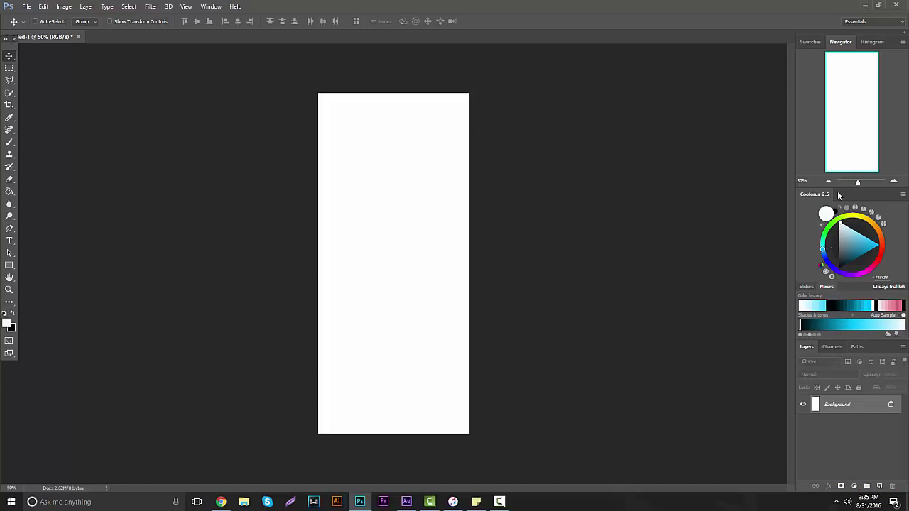
drag(839, 195, 536, 97)
Convert the locked Background into the regular layer Layer 0 and invert its color to black
double_click(856, 330)
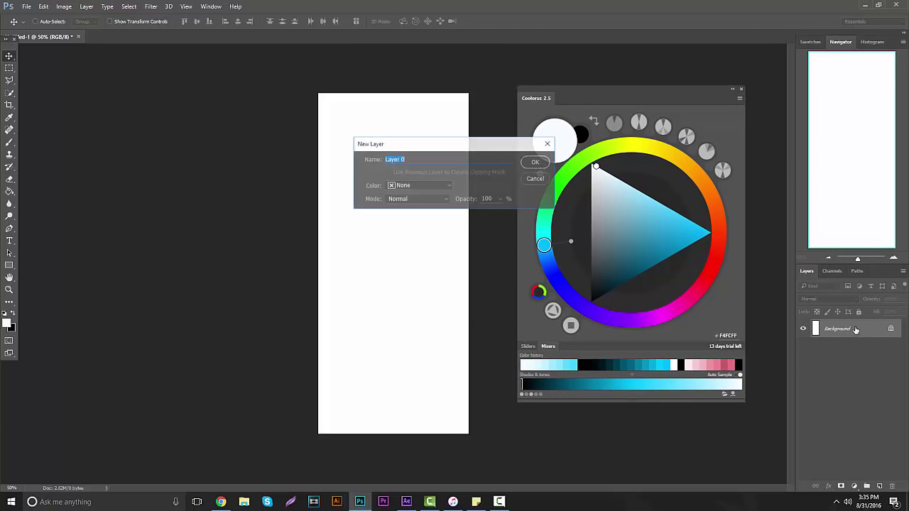
key(Return)
key(ctrl+i)
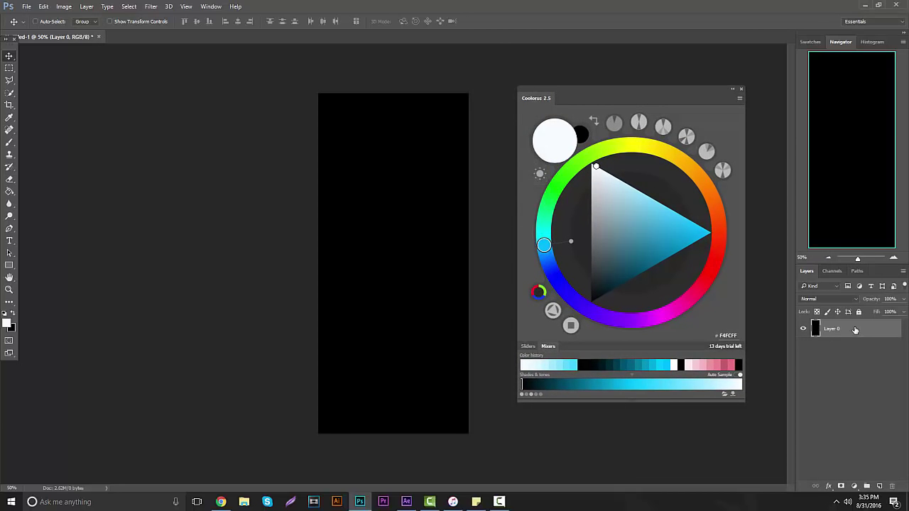
Select the Brush tool and set the brush size to 48 px
click(9, 290)
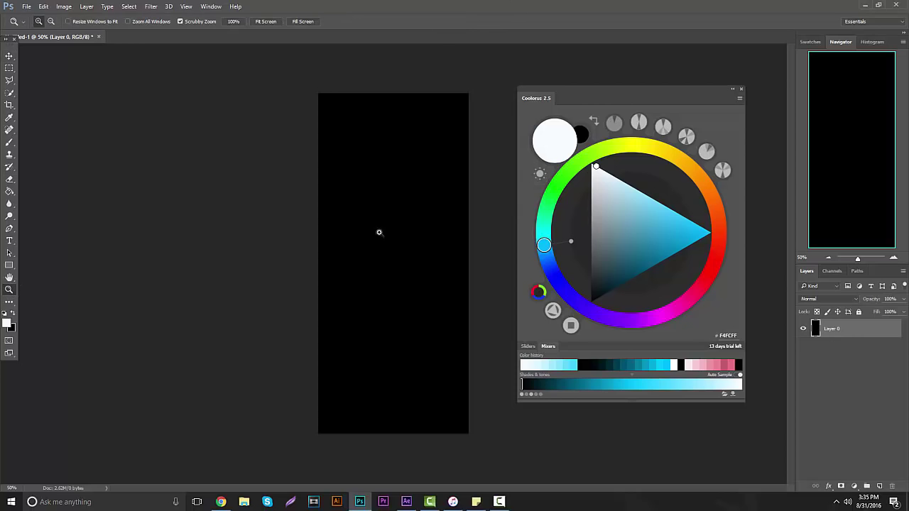
drag(379, 232, 426, 229)
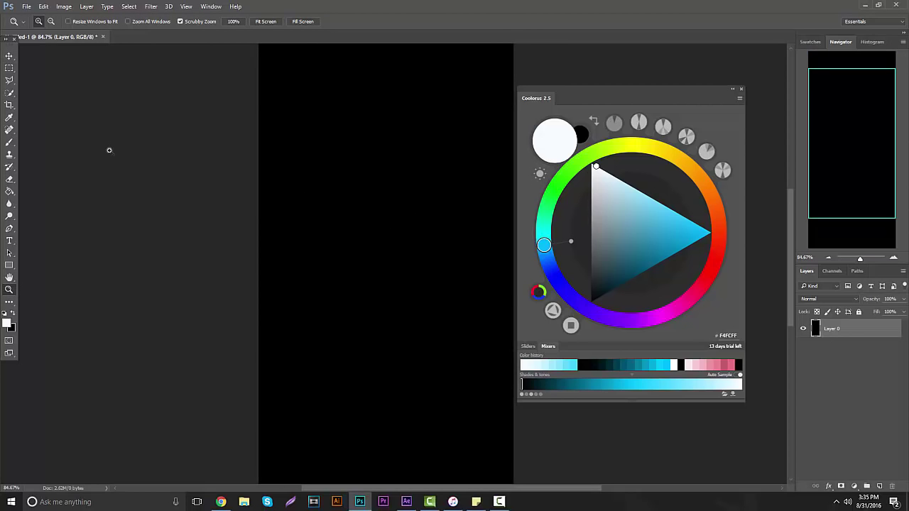
click(10, 143)
click(49, 21)
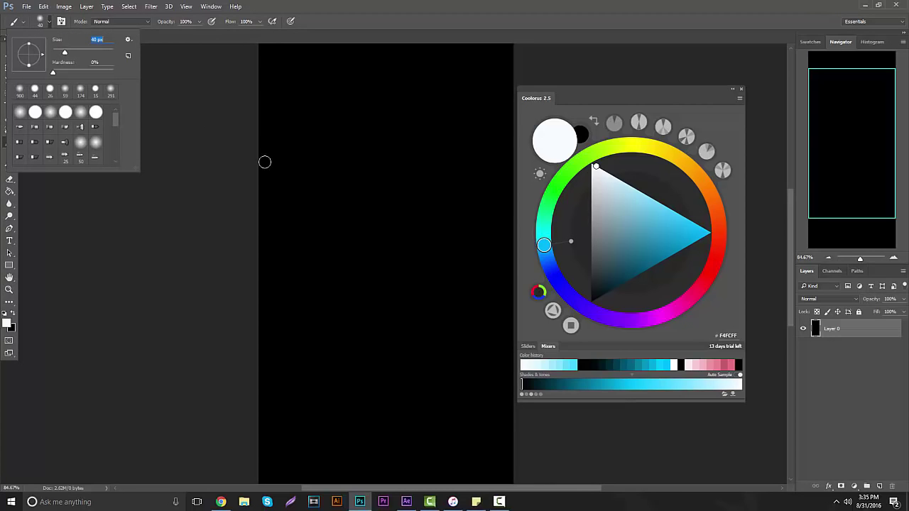
drag(65, 52, 67, 55)
Pick a red hue on the Coolorus wheel and set the foreground color to fully saturated red FF2000
click(729, 263)
click(716, 260)
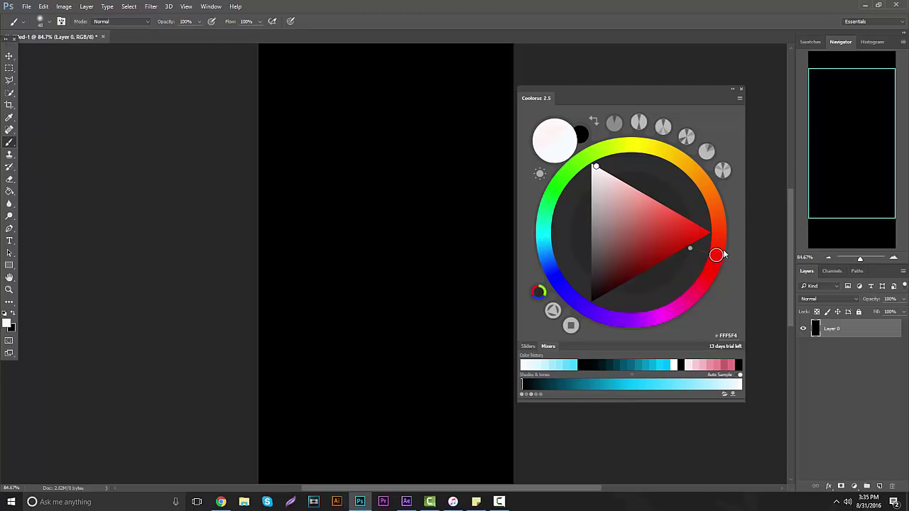
drag(716, 260, 716, 255)
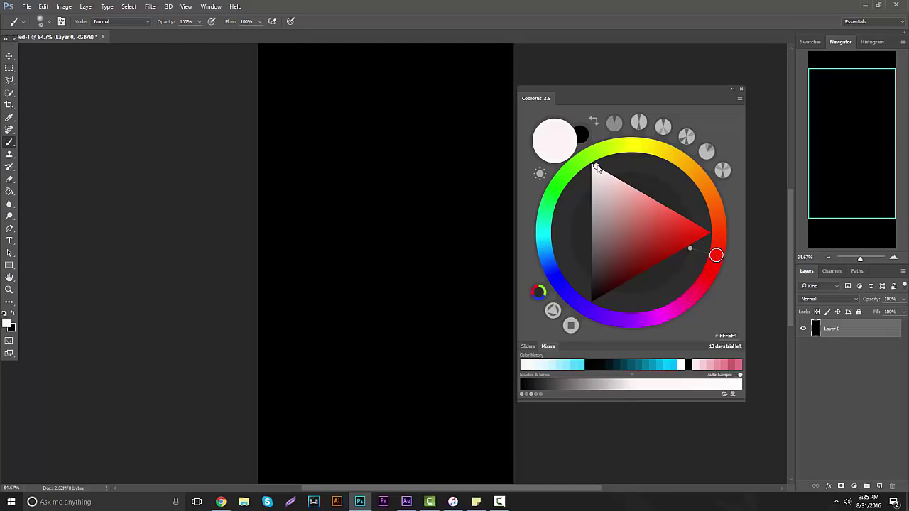
mouse_move(596, 169)
mouse_down()
mouse_move(704, 240)
mouse_move(735, 240)
mouse_up()
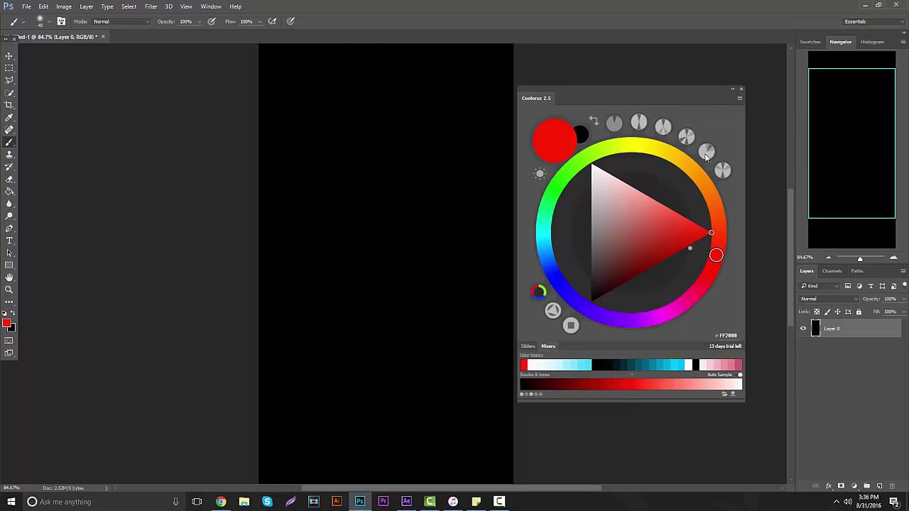
Try another Coolorus color scheme, return to the Mono scheme, and shift the red hue slightly to FF2400
click(724, 171)
click(615, 124)
drag(717, 254, 719, 253)
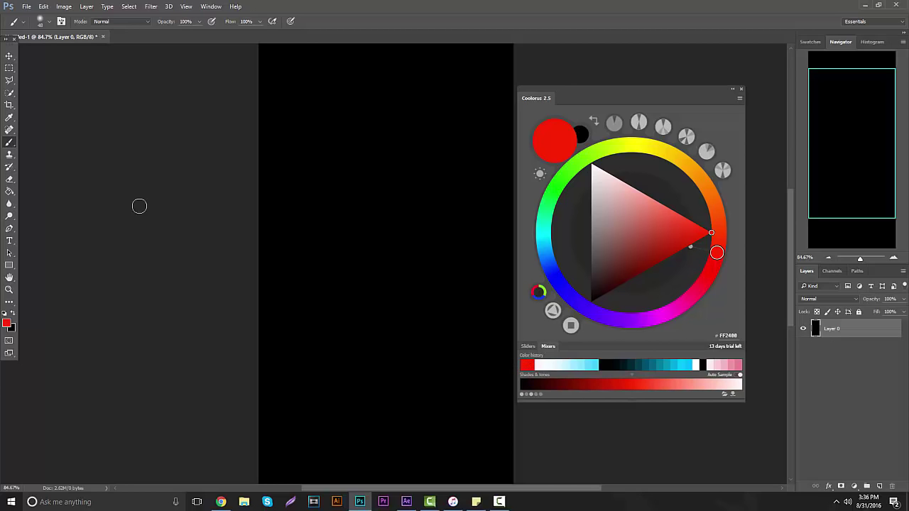
Increase the brush hardness after a soft test dab and paint one hard-edged red dot near the canvas center
click(385, 271)
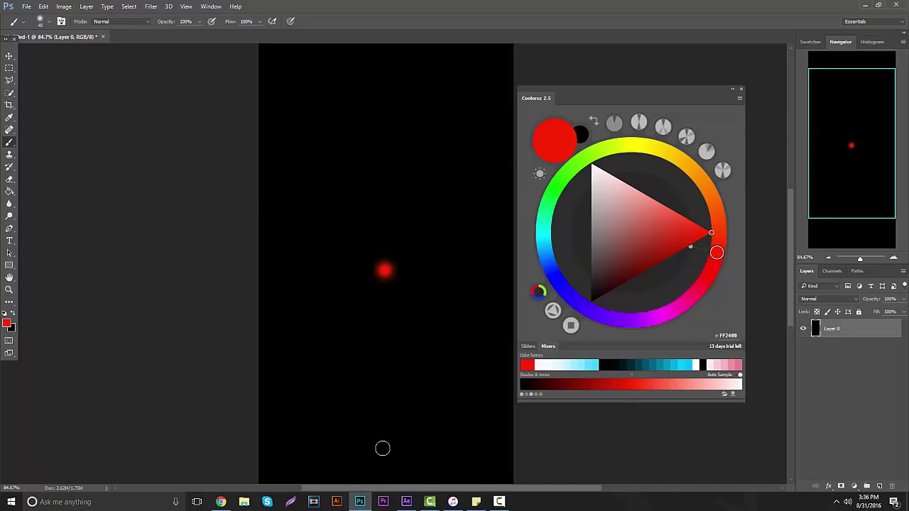
key(ctrl+z)
click(49, 21)
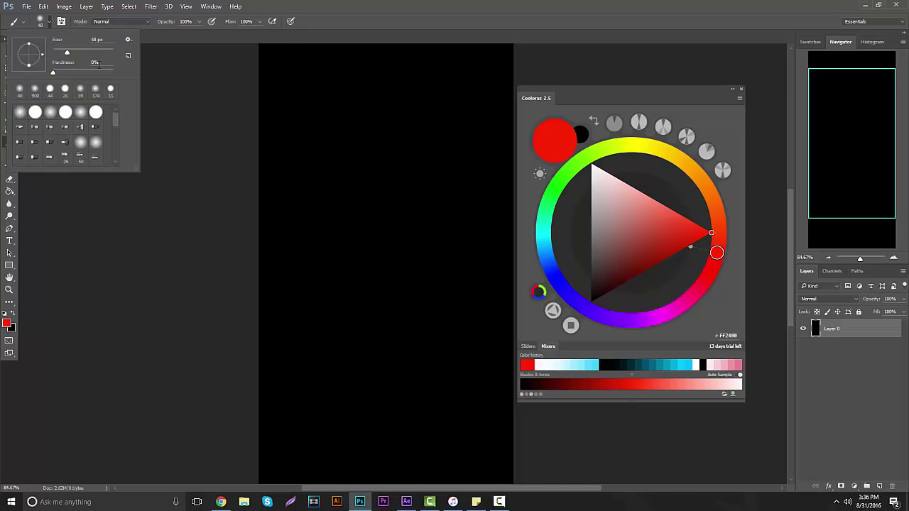
click(99, 71)
click(386, 267)
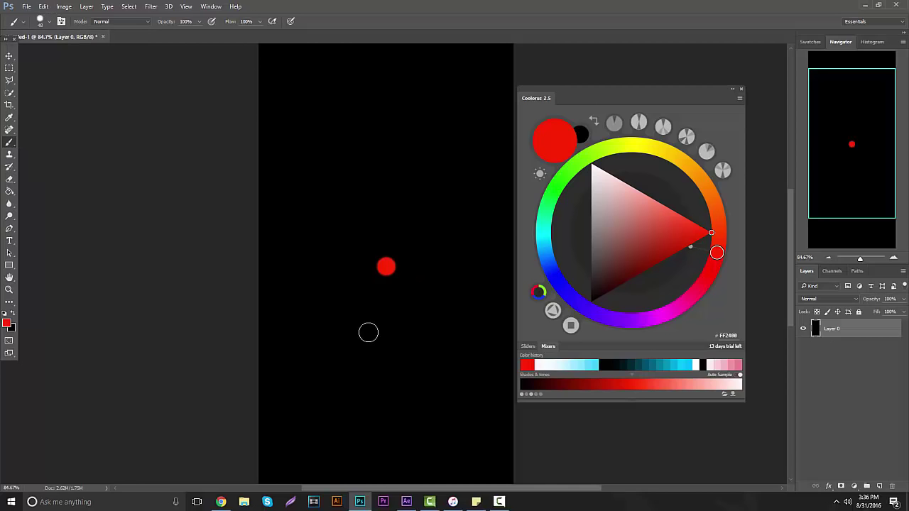
key(ctrl+z)
click(375, 264)
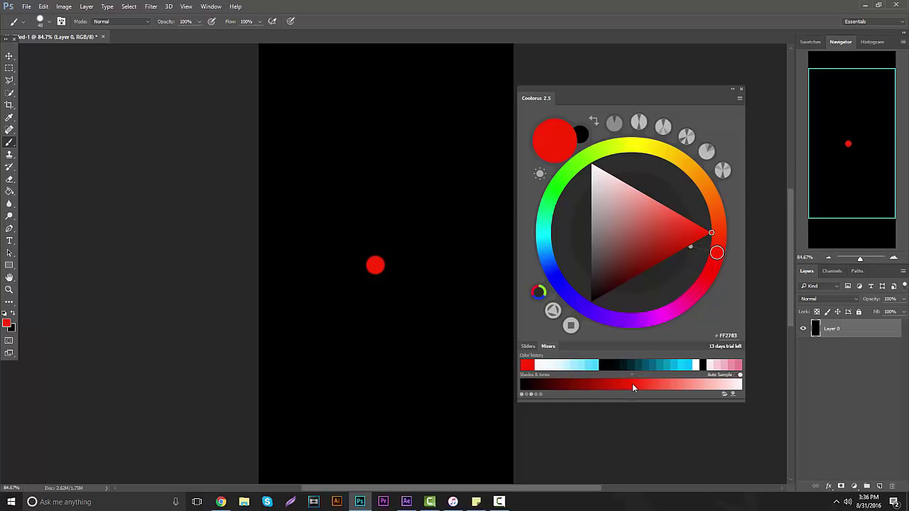
Try lighter and darker tones of the red in Shades & tones and restore red FF2400 from the color history
drag(635, 385, 652, 388)
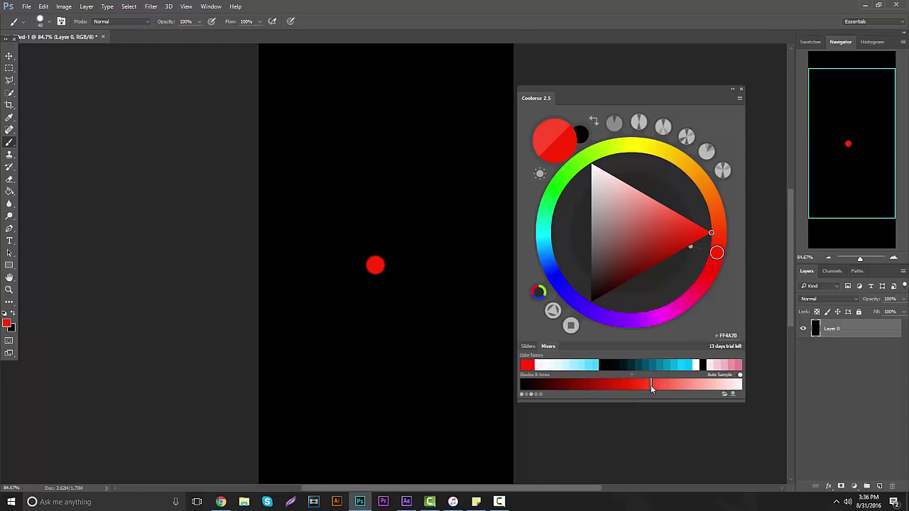
mouse_move(652, 388)
mouse_down()
mouse_move(680, 388)
mouse_move(643, 386)
mouse_move(708, 392)
mouse_up()
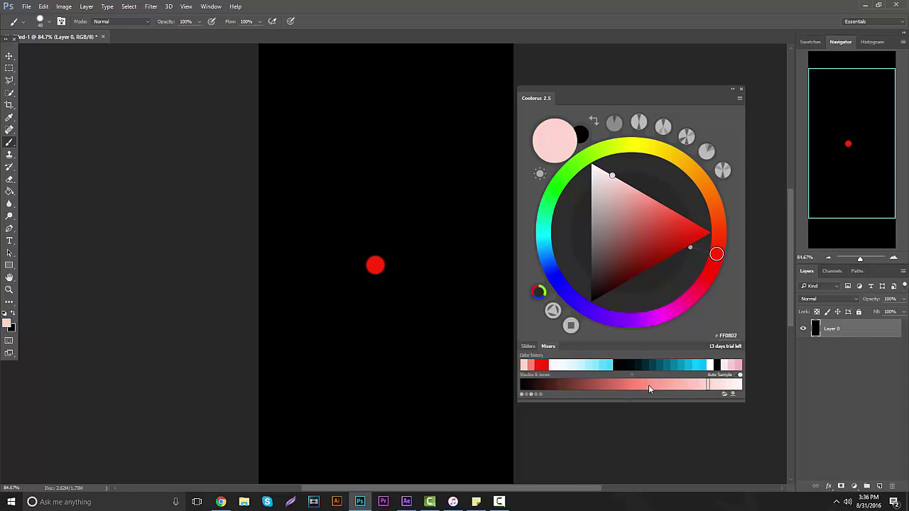
drag(649, 385, 575, 384)
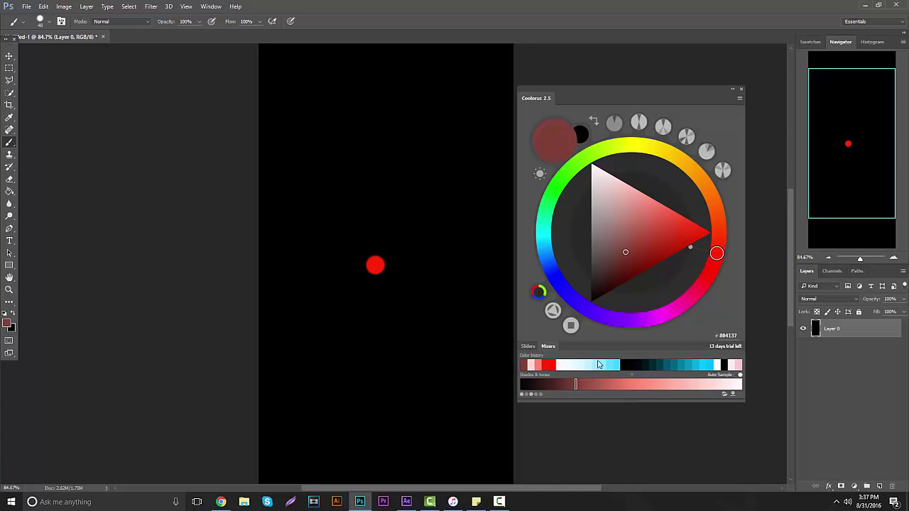
click(548, 365)
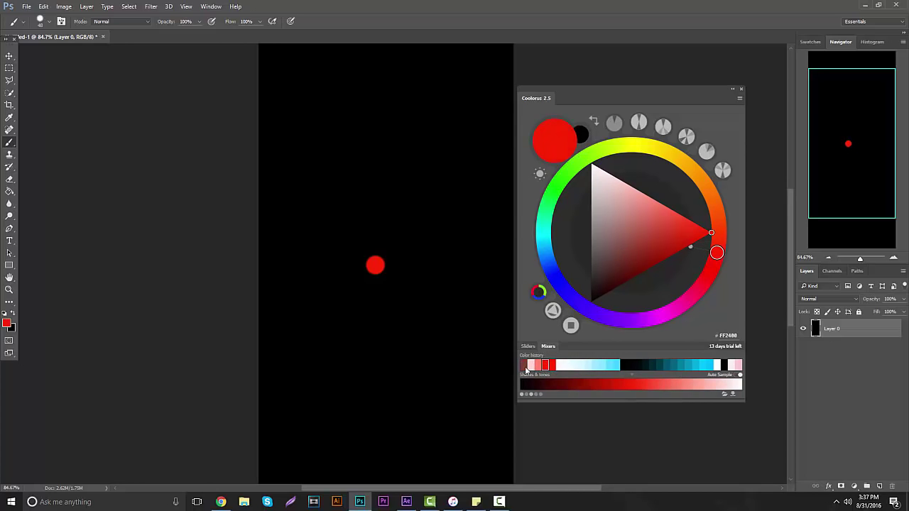
Paint a row of five more dots beside the red one, using progressively lighter tints from Shades & tones up to FFEDEA
drag(635, 384, 655, 385)
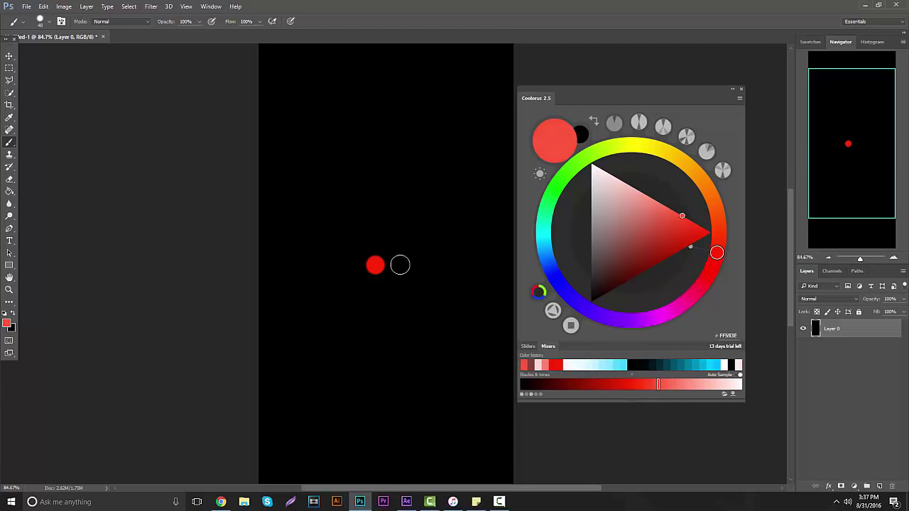
click(400, 265)
drag(658, 385, 733, 387)
click(424, 264)
click(446, 265)
click(469, 267)
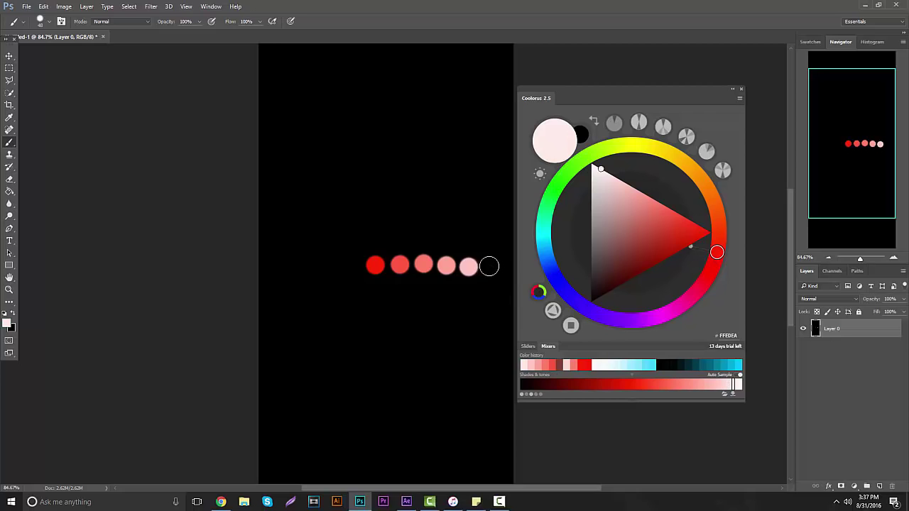
click(491, 265)
Sample the first red dot with the Eyedropper to make FF2400 the foreground color again
click(10, 117)
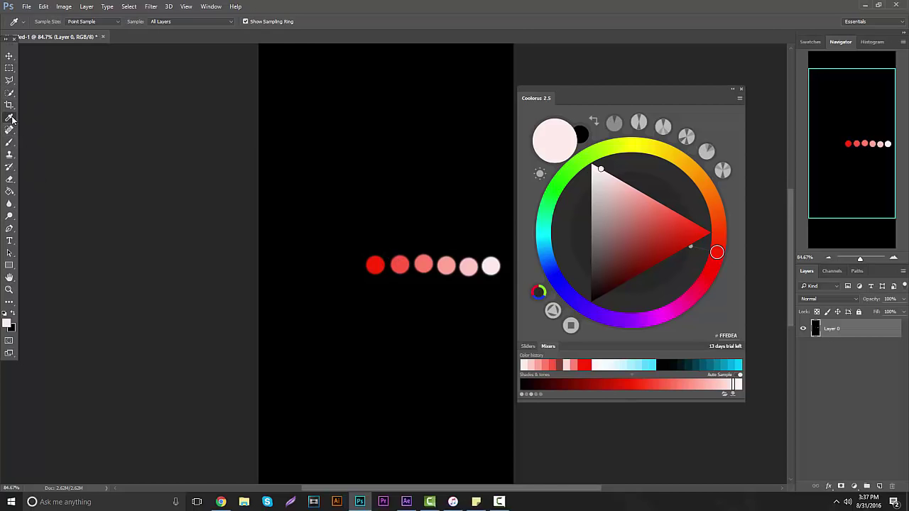
click(377, 264)
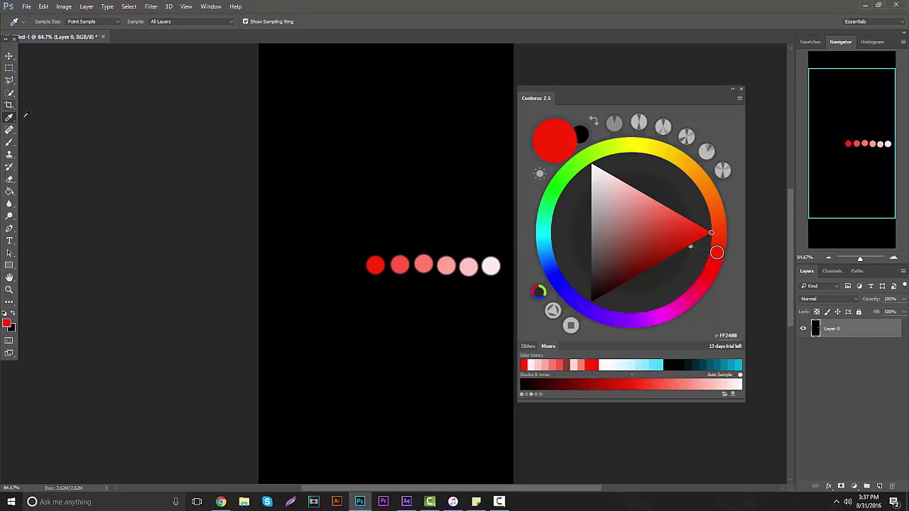
Paint a dot with the Brush immediately left of the FF2400 dot, using the darker red DC1F00 from Shades & tones
click(10, 142)
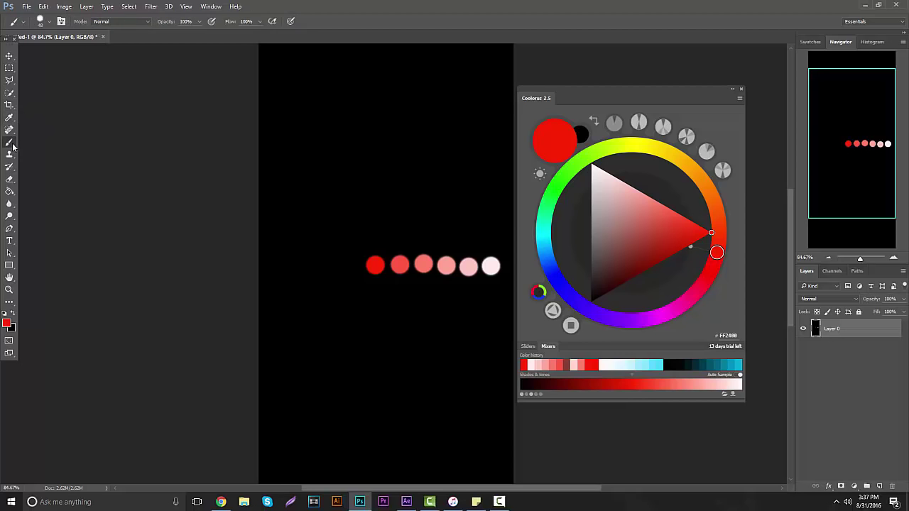
click(616, 384)
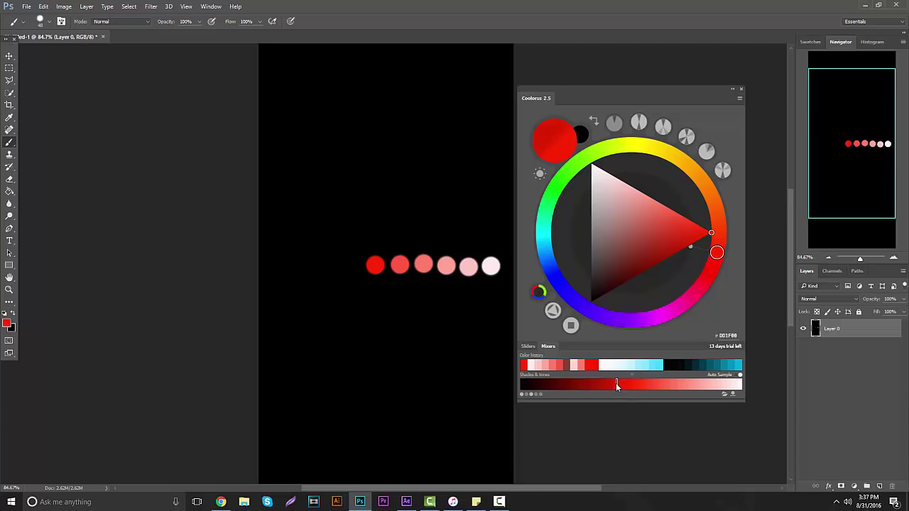
click(349, 266)
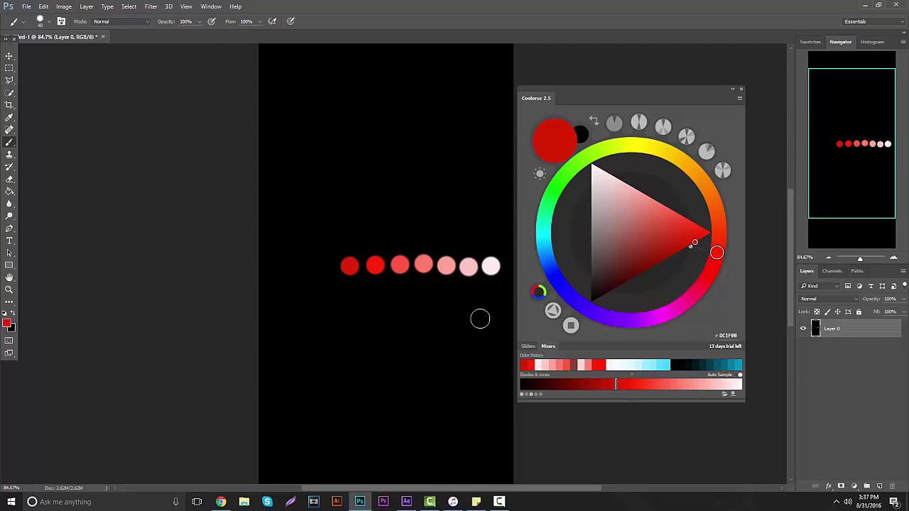
key(ctrl+z)
click(350, 266)
Extend the row to the canvas's left edge with four progressively darker red dots, from BC1A00 down to 160300
click(602, 384)
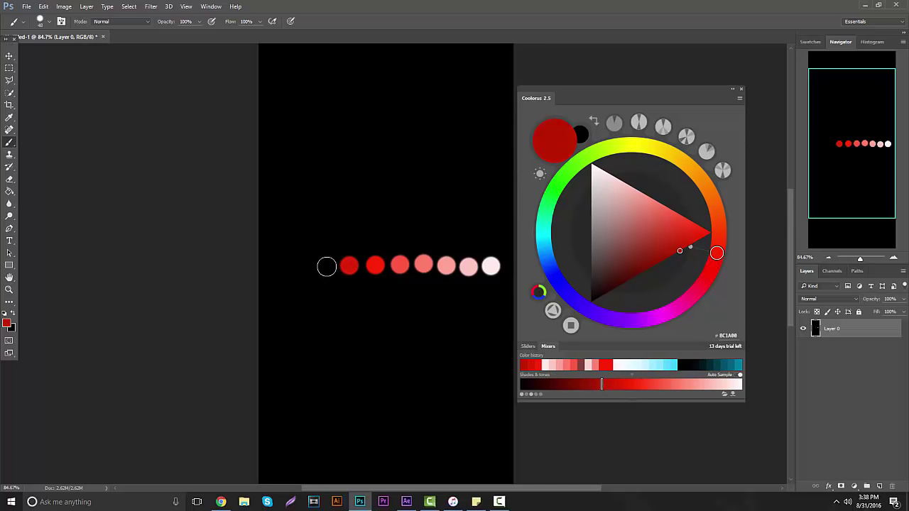
click(324, 266)
click(578, 384)
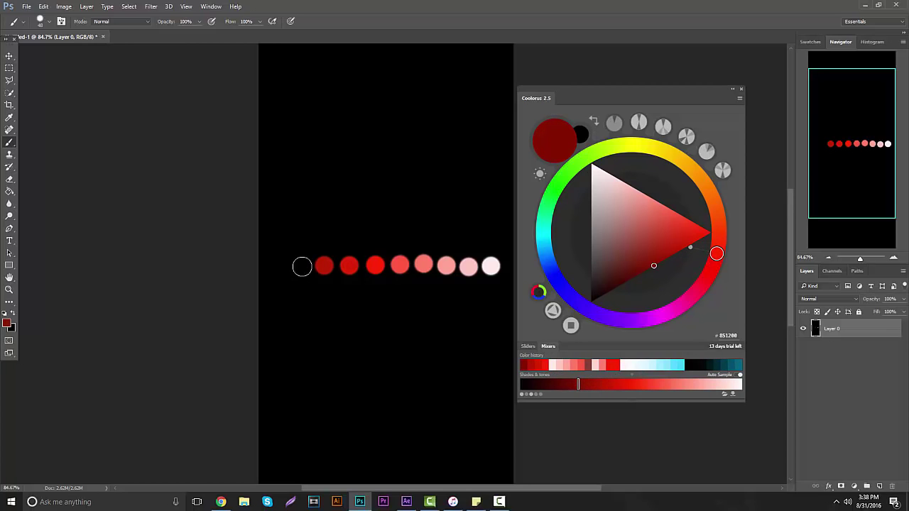
click(301, 266)
drag(579, 383, 554, 384)
click(277, 265)
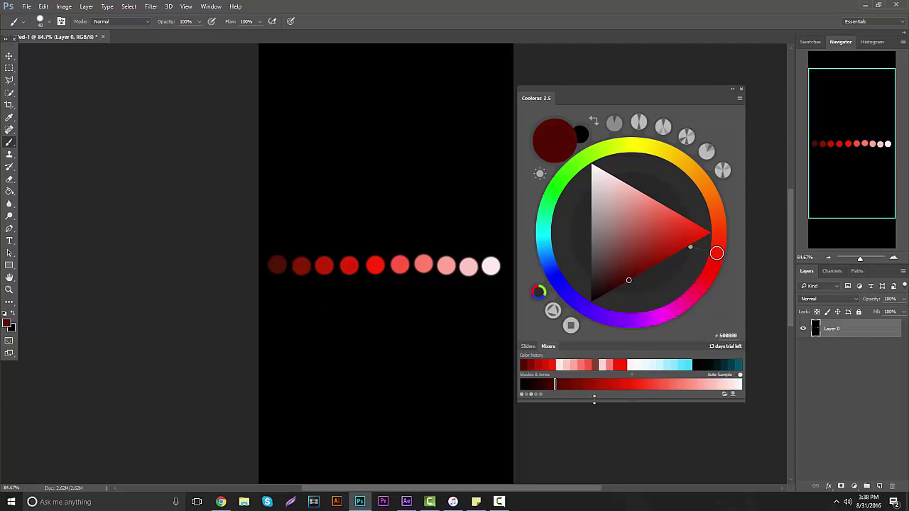
drag(555, 383, 529, 383)
click(253, 265)
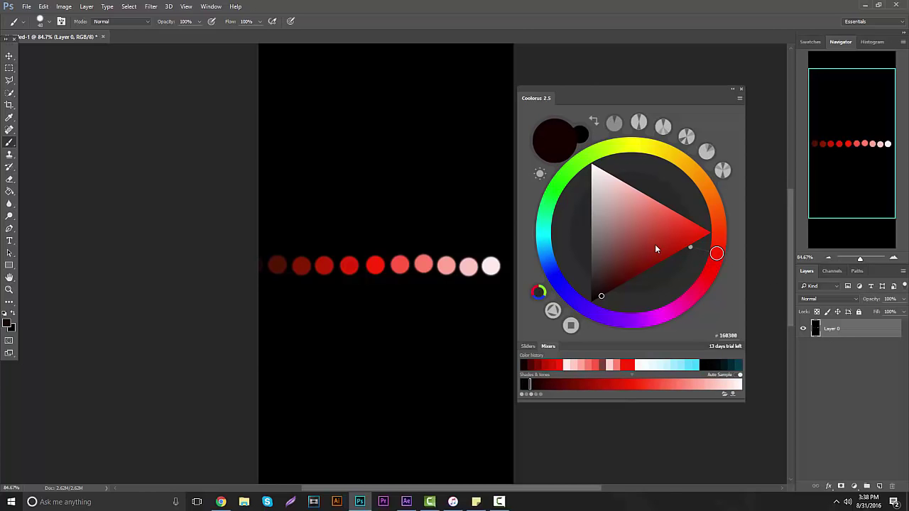
Move the Coolorus panel slightly up and toggle its Blender, Swatches and Scheme mixers on and off
click(9, 55)
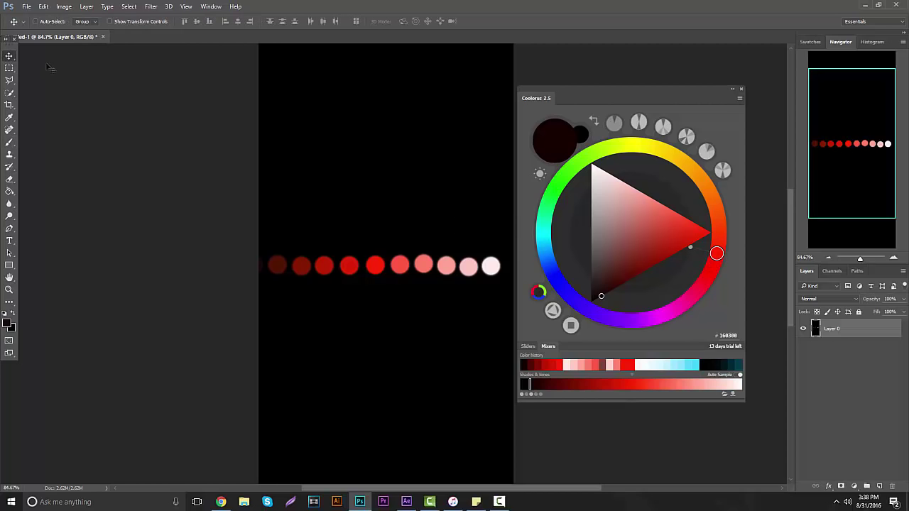
drag(605, 90, 596, 65)
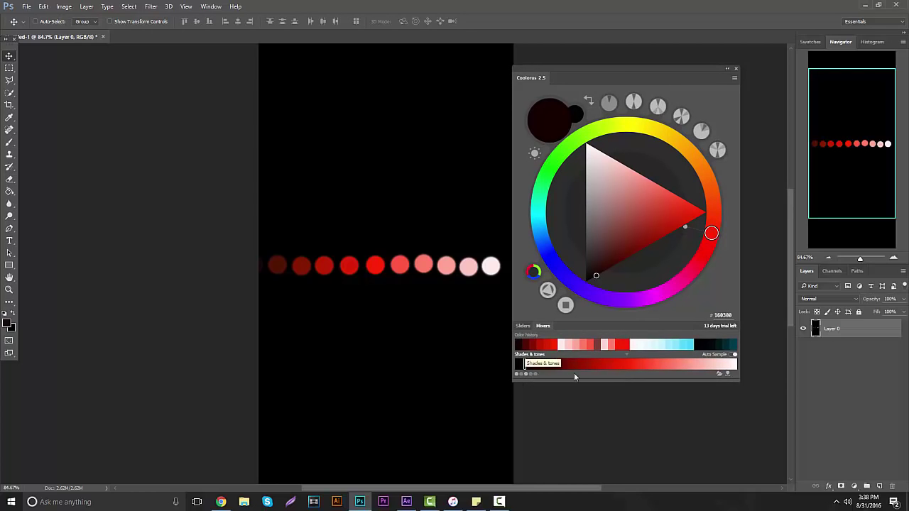
click(521, 374)
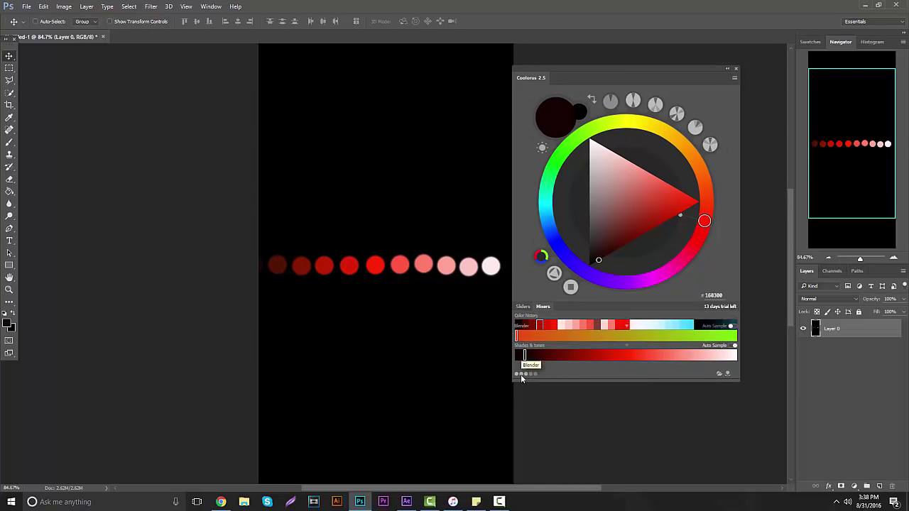
click(525, 375)
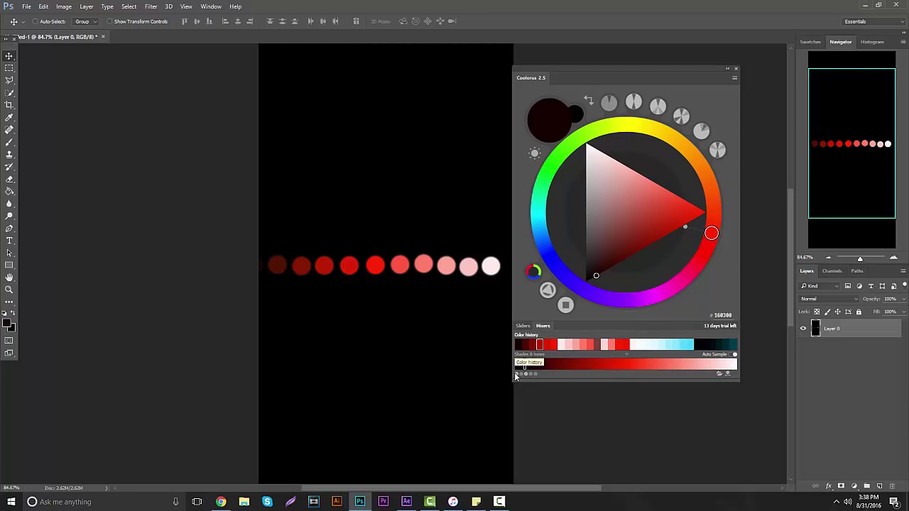
click(531, 373)
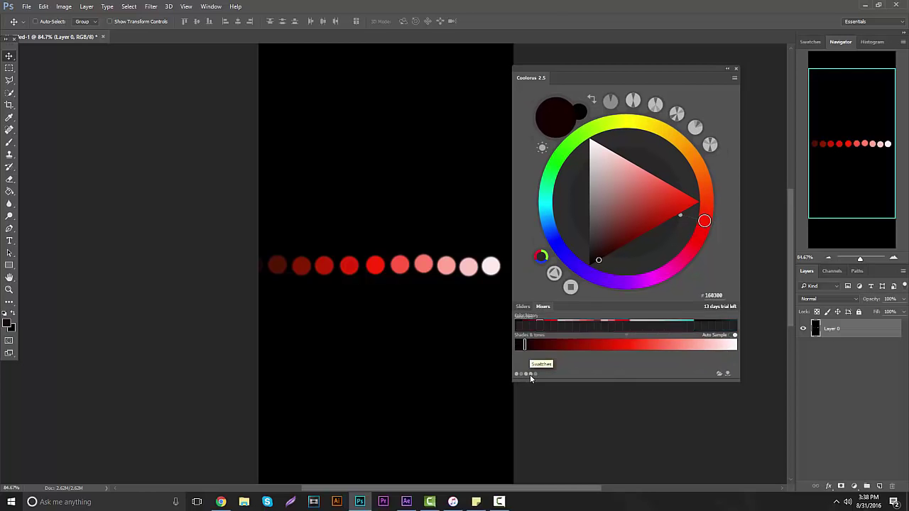
click(531, 374)
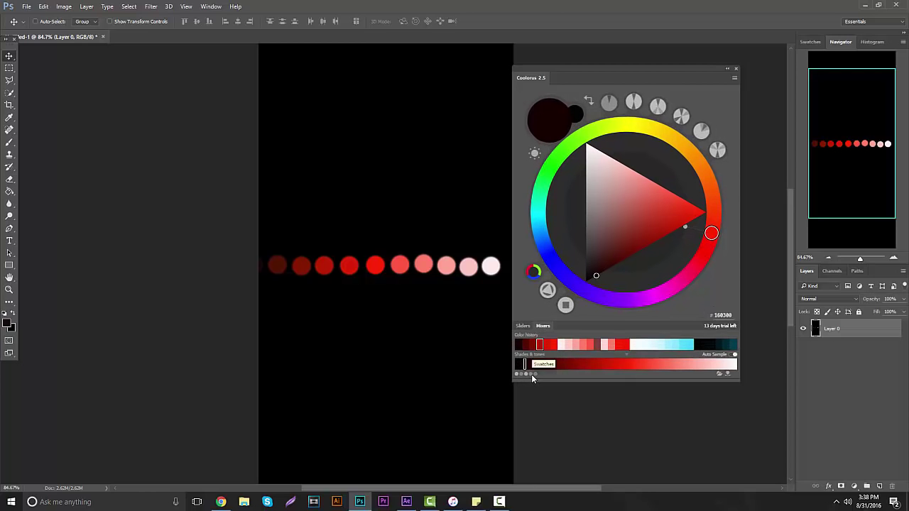
click(536, 377)
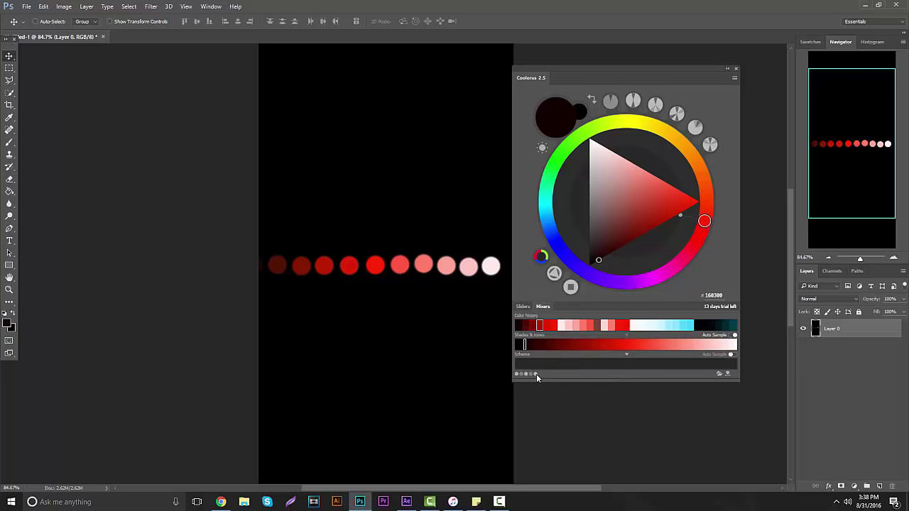
click(520, 375)
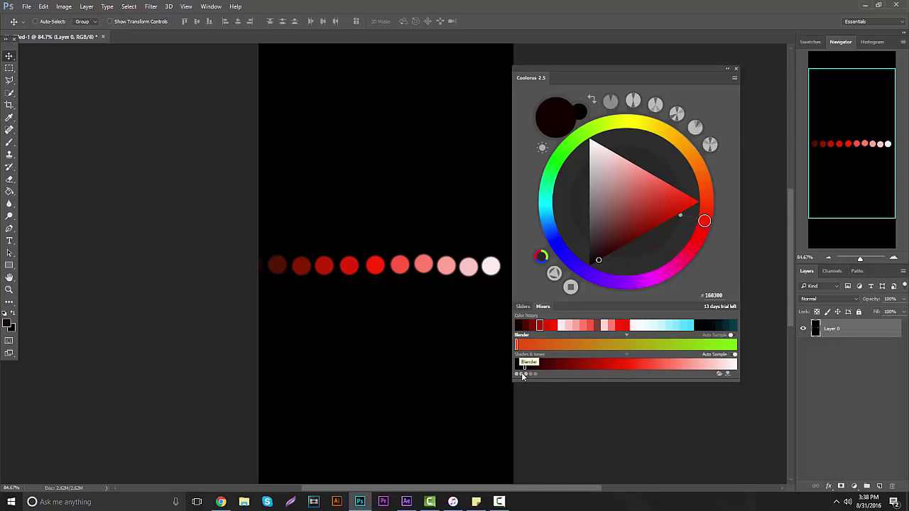
click(523, 374)
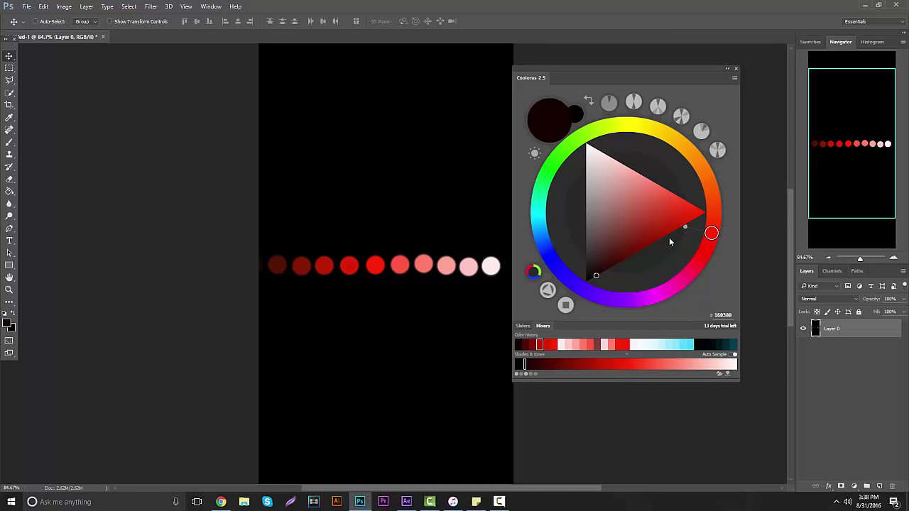
Switch the color wheel to the RGB model and back to RYB
click(535, 274)
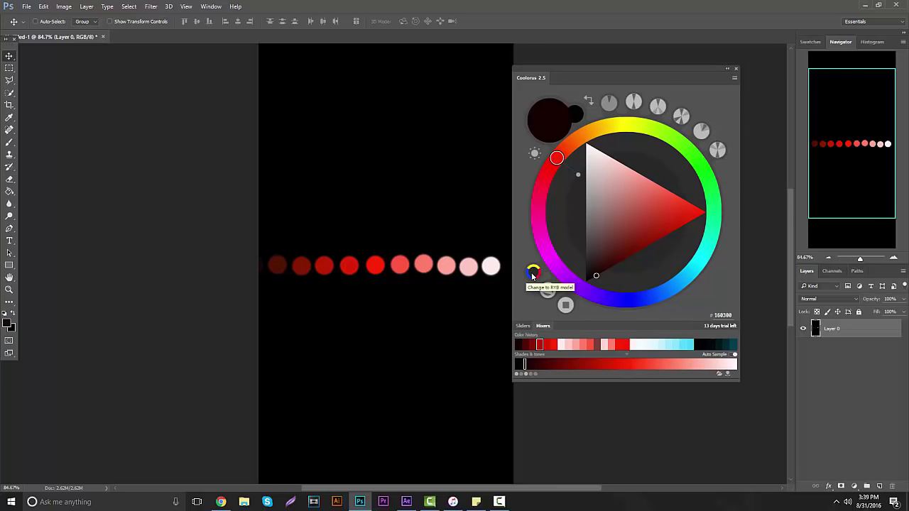
click(532, 272)
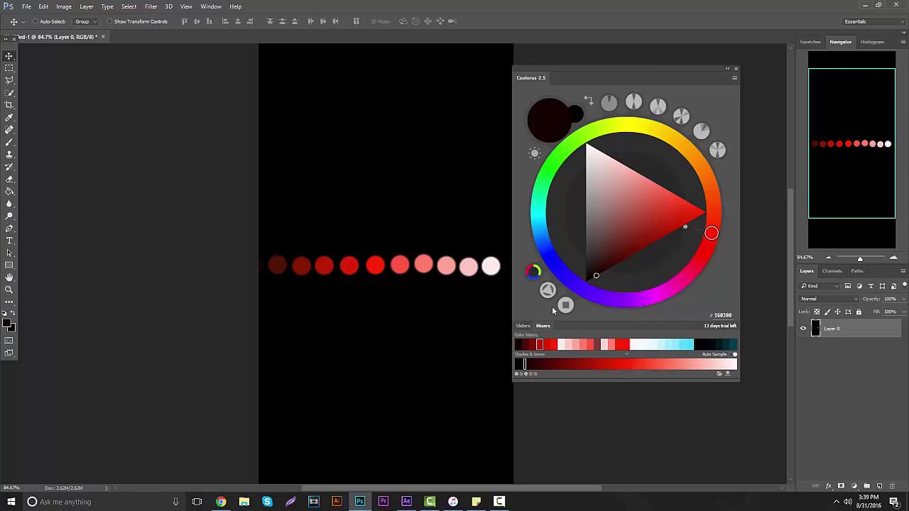
Switch the wheel to the triangular gamut mask view and pick a yellow-green followed by the muted purple 83639C
click(551, 290)
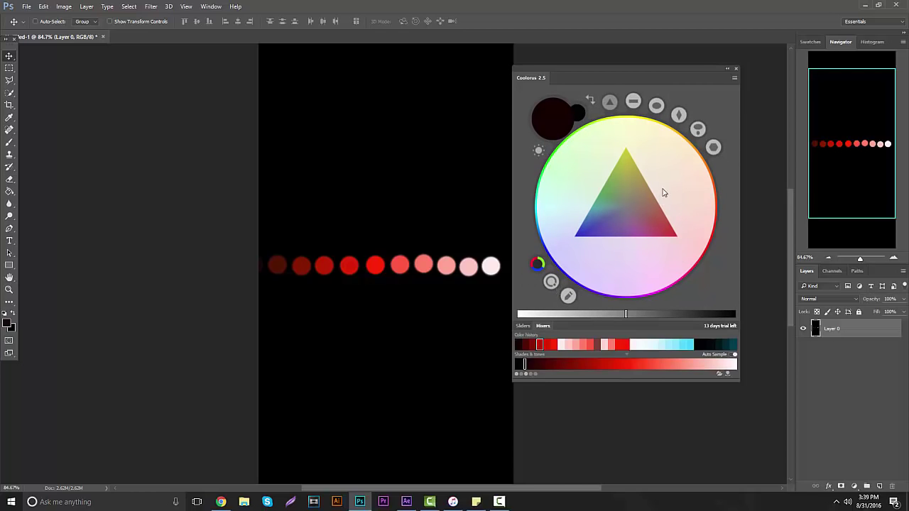
drag(625, 202, 625, 151)
click(626, 227)
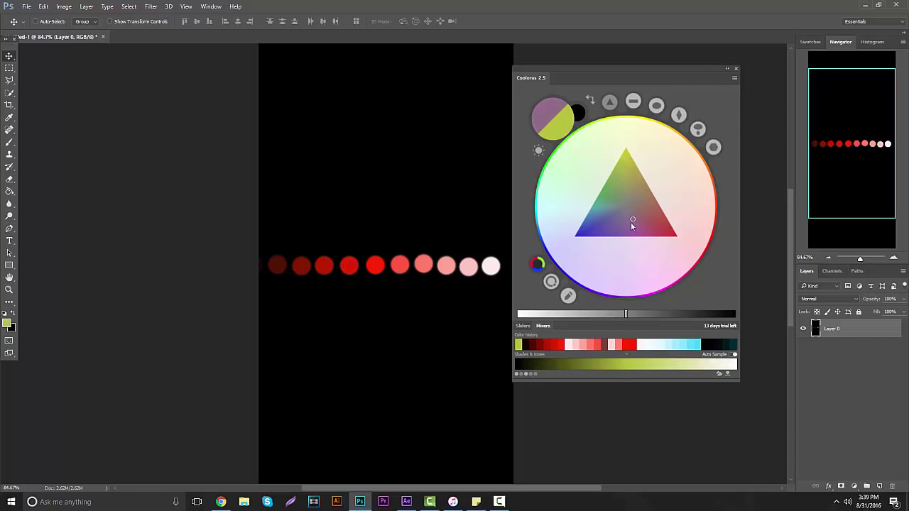
Return to the hue ring and pick the pale lavender B3AABB, followed by the fully saturated purple 8F00FF
click(552, 282)
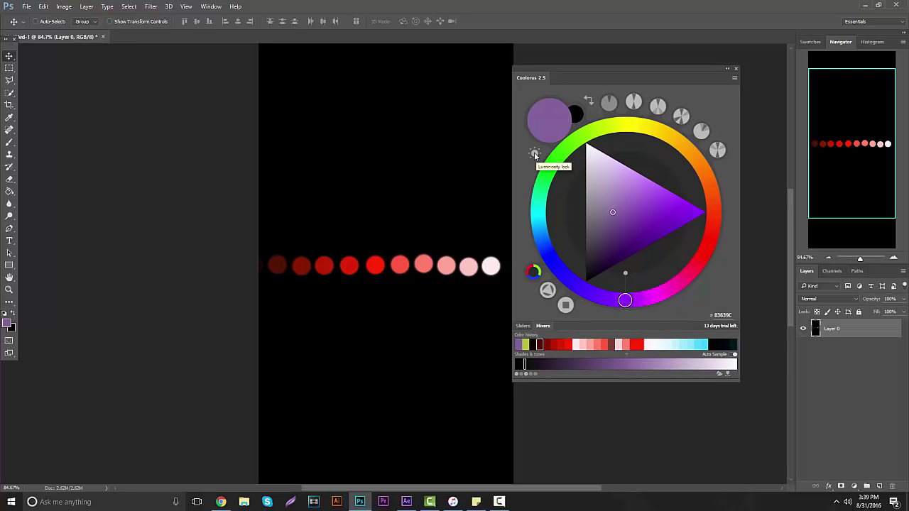
drag(660, 214, 594, 184)
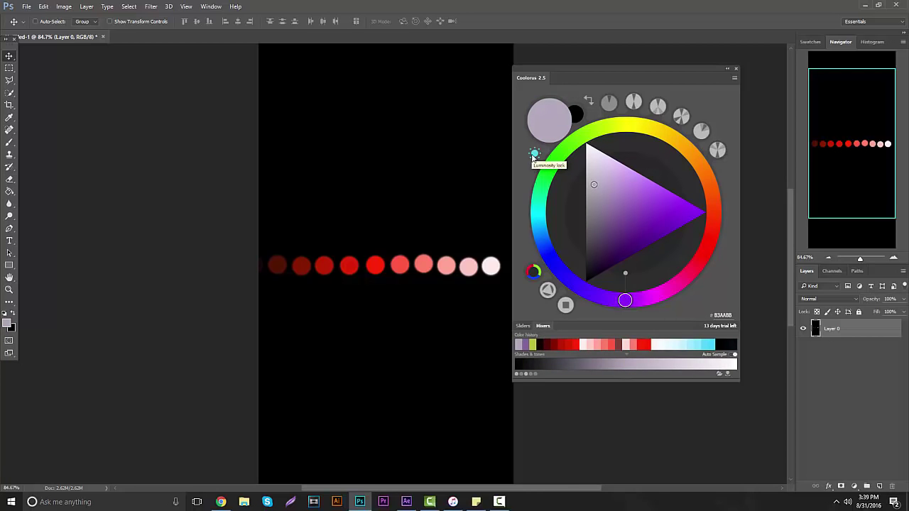
drag(645, 207, 732, 219)
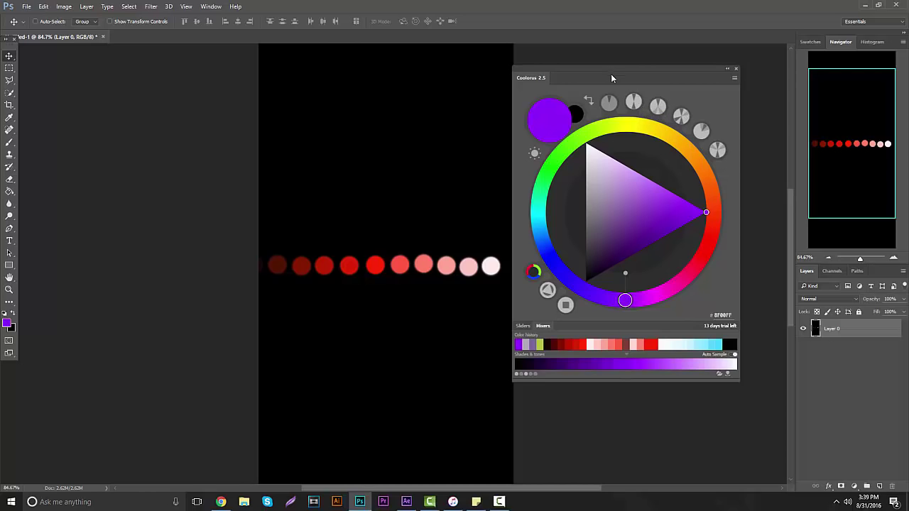
Close the Coolorus panel and reopen Coolorus 2.5 from the installed extensions
click(737, 69)
click(211, 6)
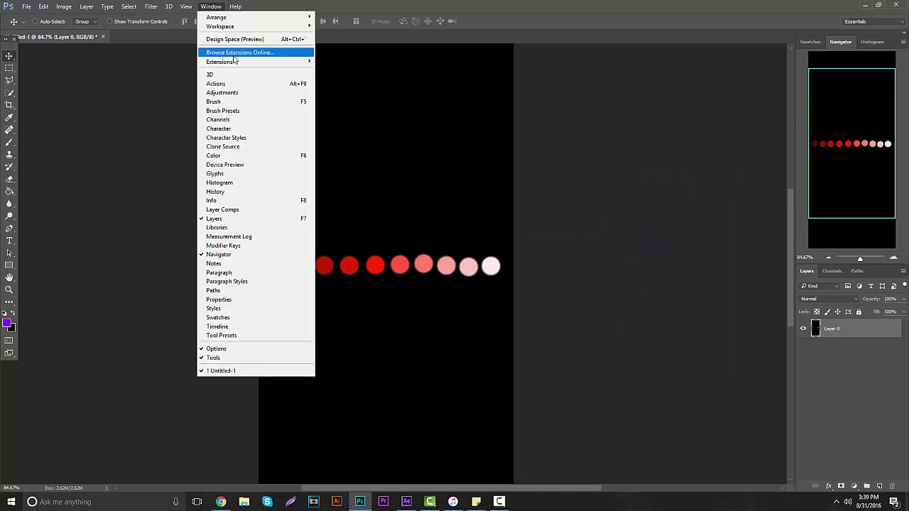
mouse_move(295, 62)
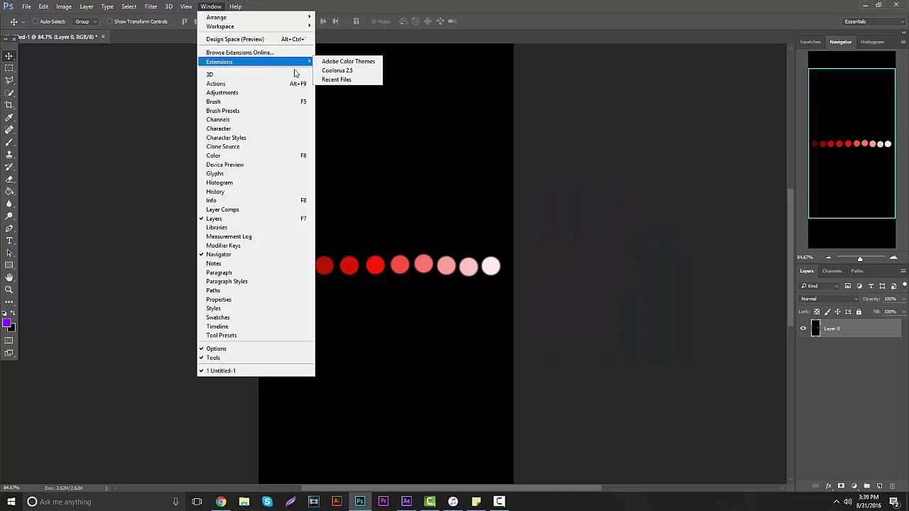
click(358, 71)
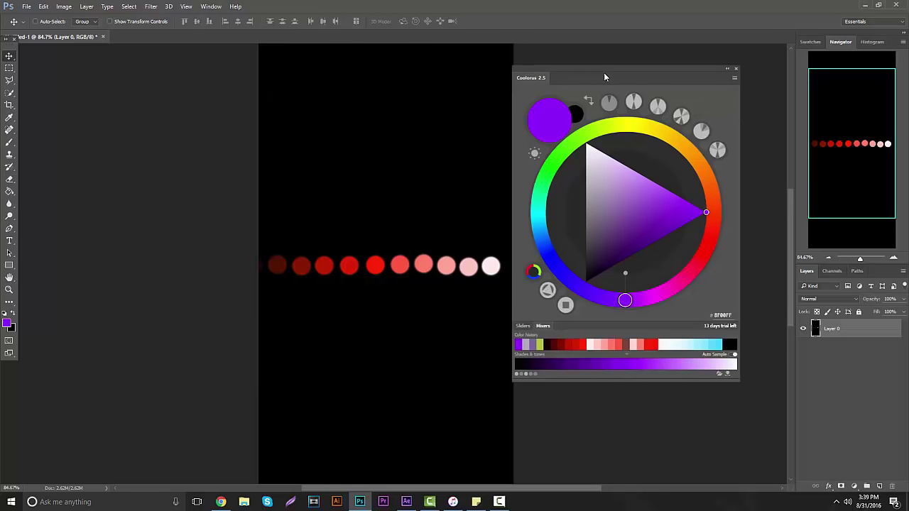
Dock the Coolorus panel between Navigator and Layers, and turn on Auto Sample for Shades & tones
drag(604, 73, 835, 272)
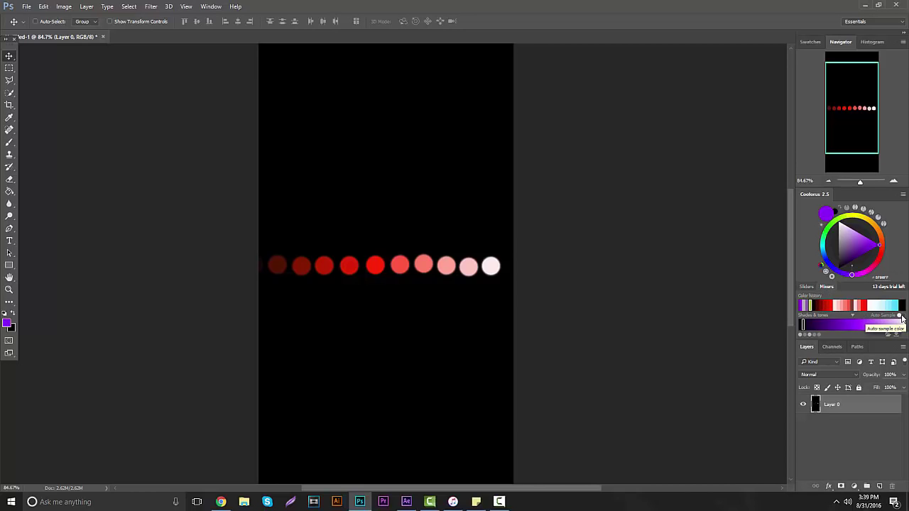
click(901, 316)
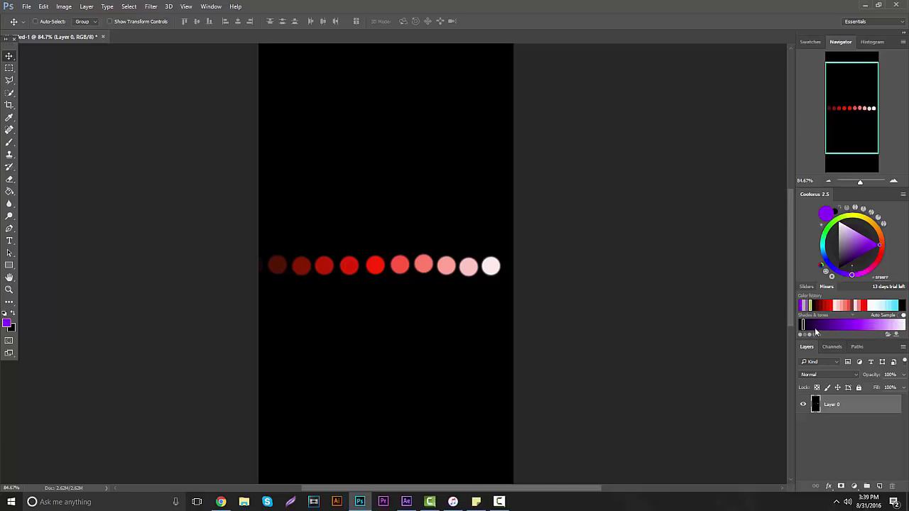
Set the brush to 243 px with 2% hardness and paint a soft purple glow on a new layer below the dots
click(9, 142)
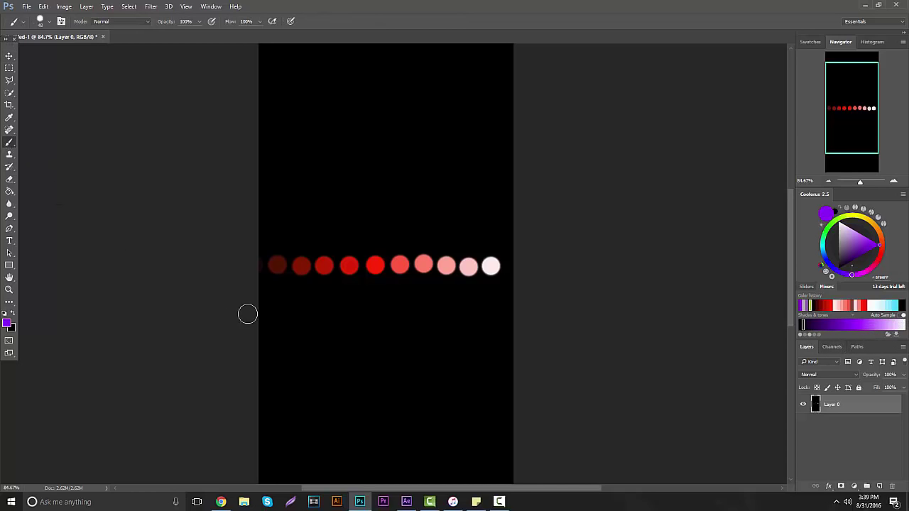
mouse_move(67, 52)
mouse_down()
mouse_move(100, 52)
mouse_move(52, 72)
mouse_up()
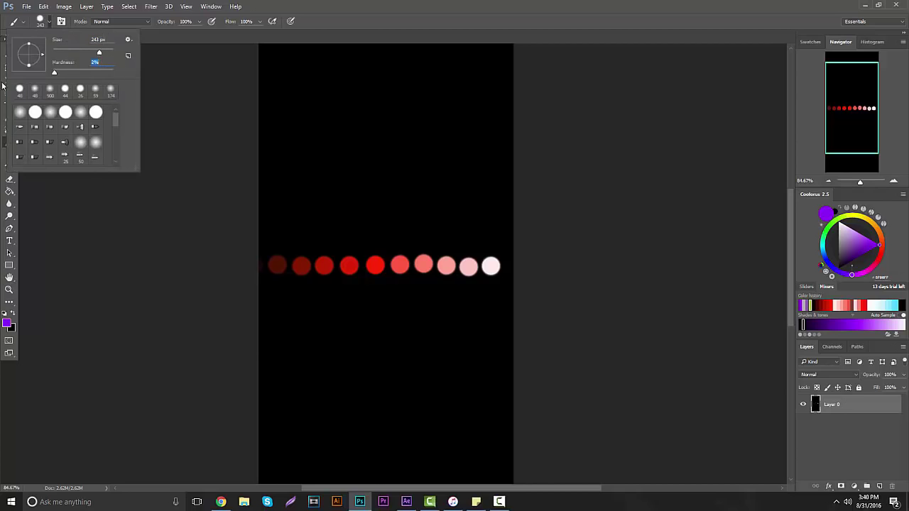
click(880, 487)
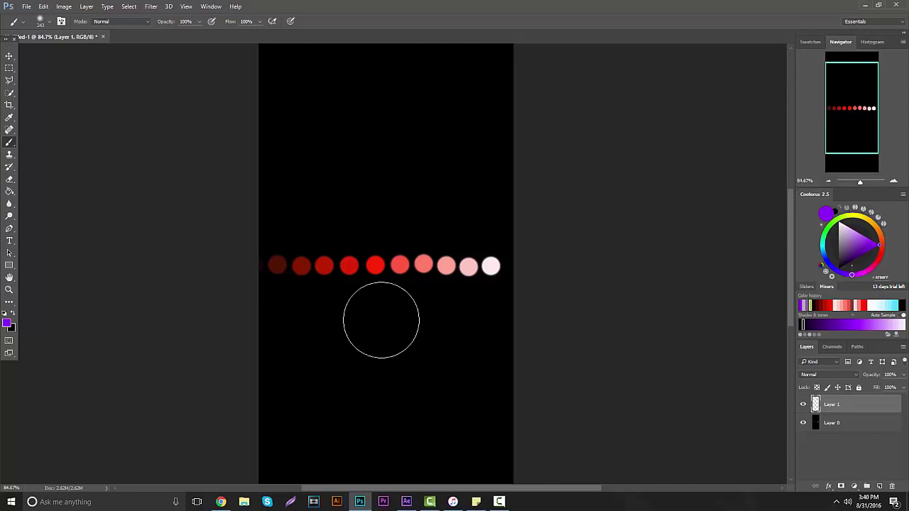
click(382, 320)
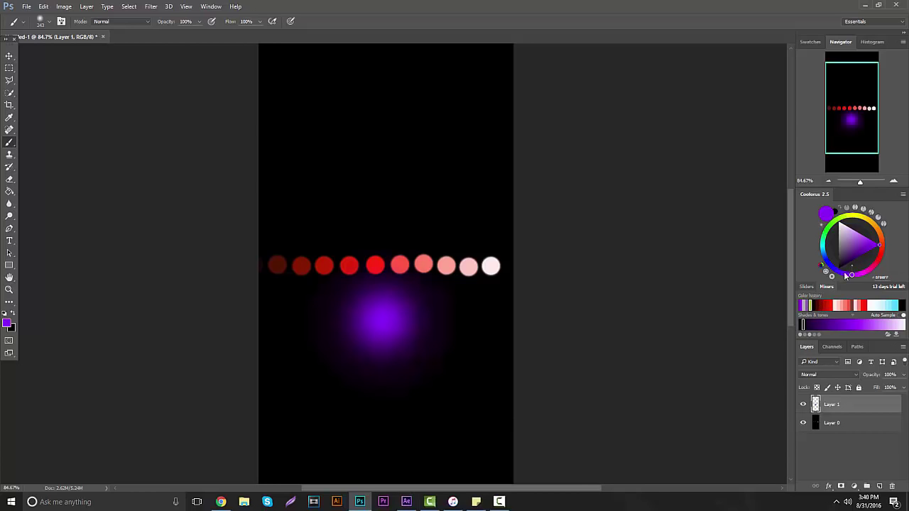
Sample purple A220FF and a light purple tint from Shades & tones, painting each as a glow stacked below the first one
click(811, 326)
drag(813, 326, 862, 326)
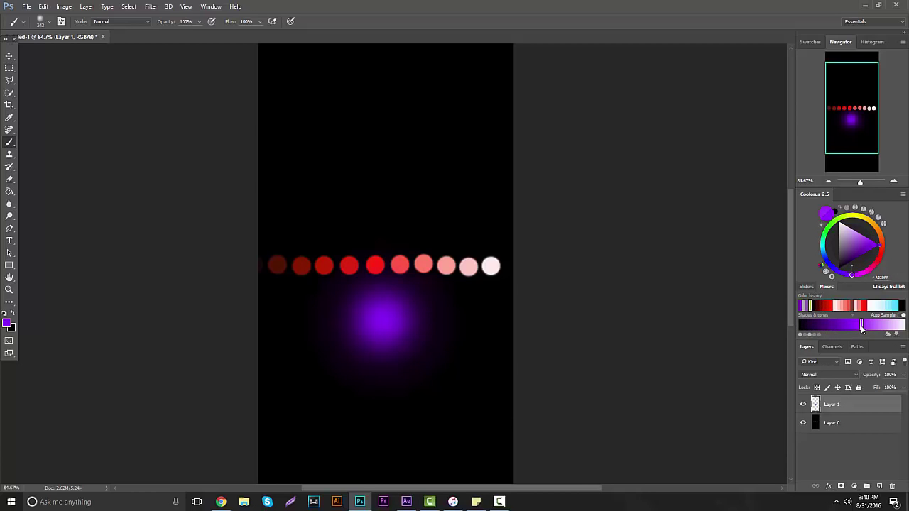
click(382, 376)
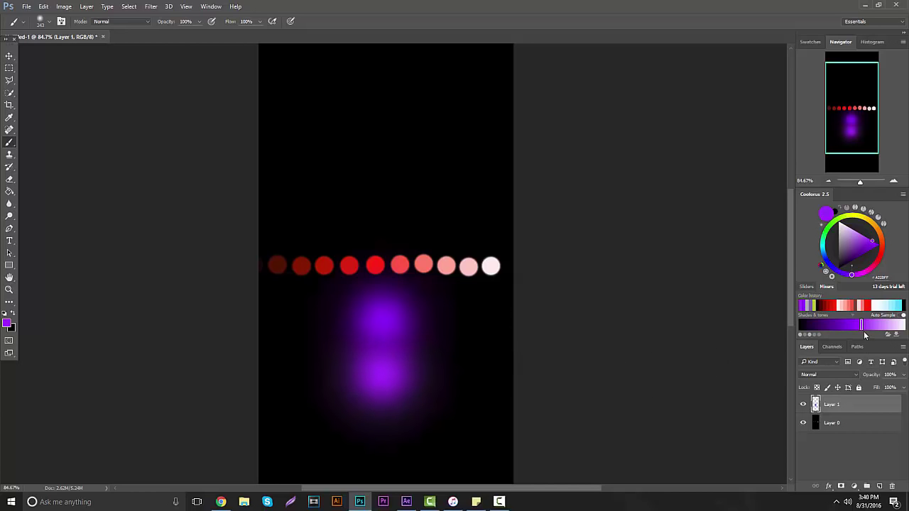
click(883, 325)
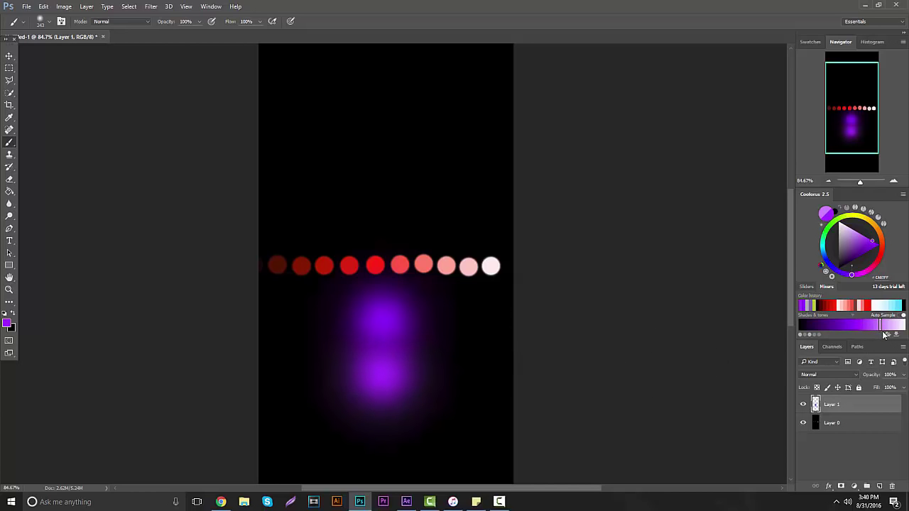
click(384, 426)
scroll(664, 384, down, 3)
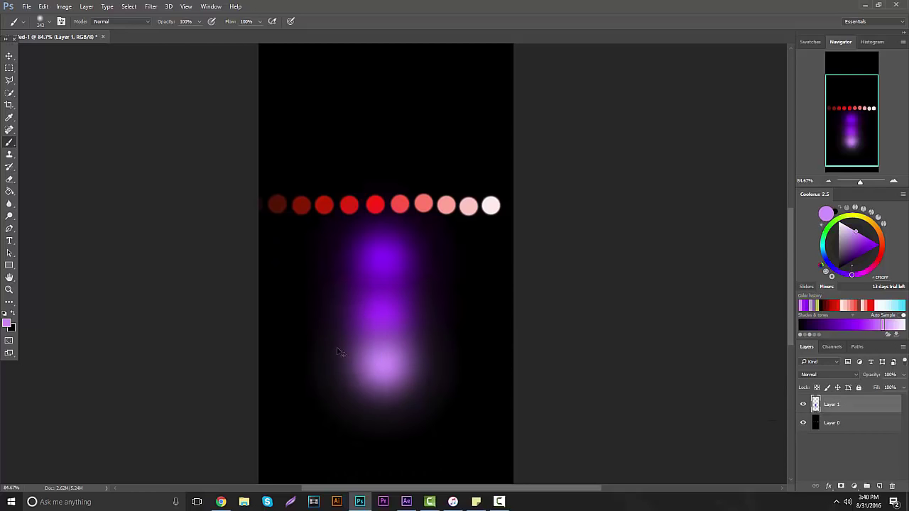
Undo and repaint the light purple glow, and add a pale lavender glow from Shades & tones beneath it
key(ctrl+z)
click(377, 361)
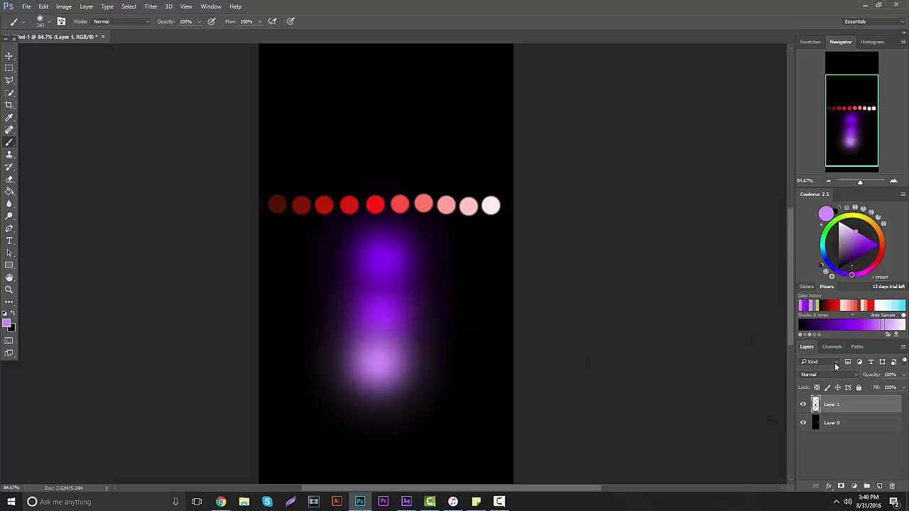
click(896, 324)
click(380, 424)
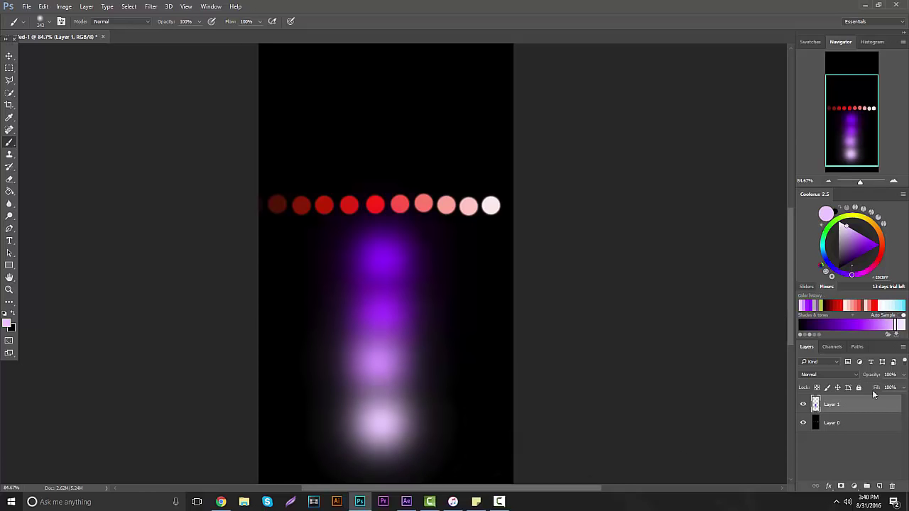
Recall the saturated purple from the color history and paint two progressively darker glows from Shades & tones upward over the red dots
click(812, 308)
click(833, 325)
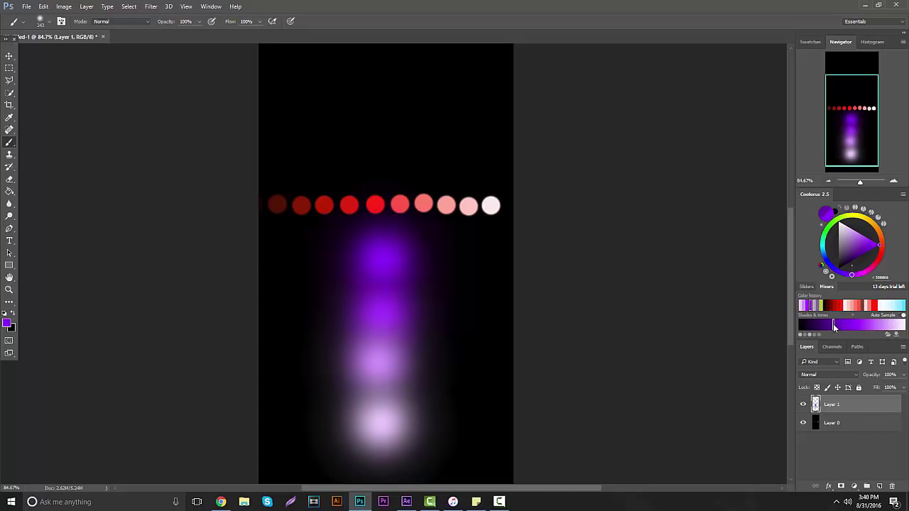
click(386, 203)
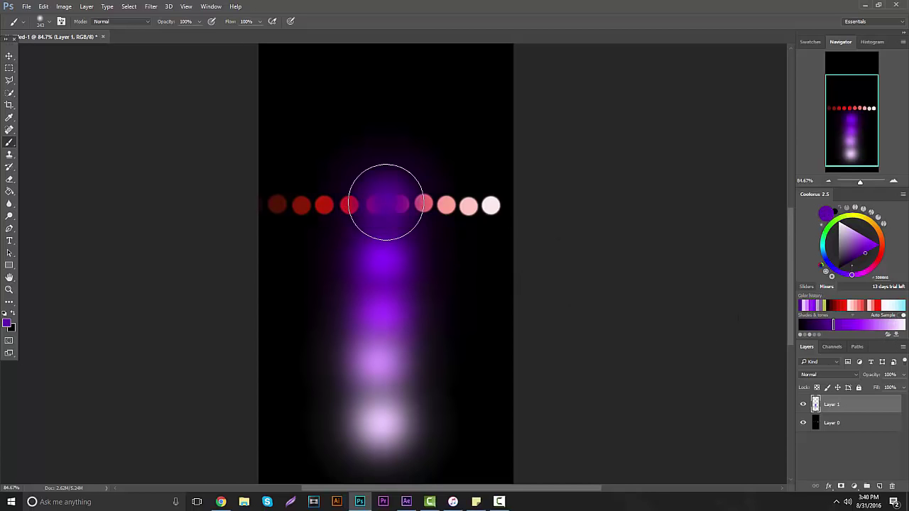
click(821, 325)
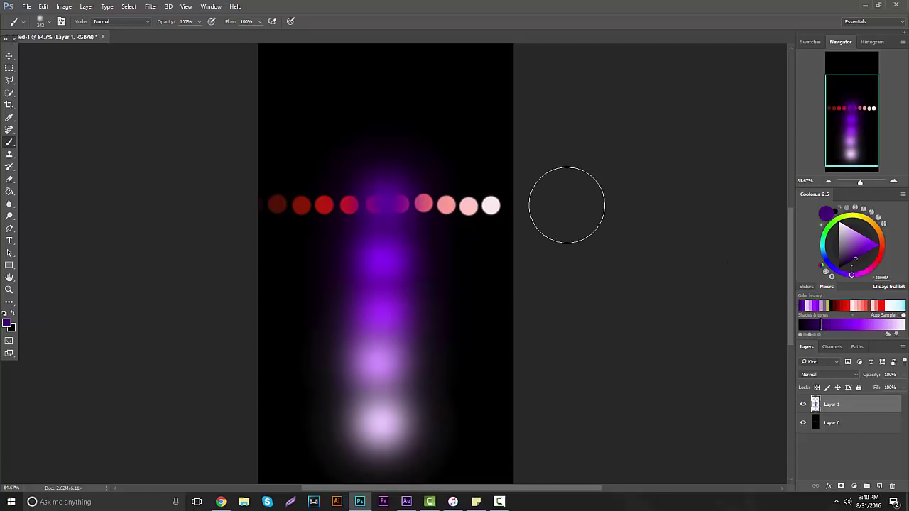
click(395, 158)
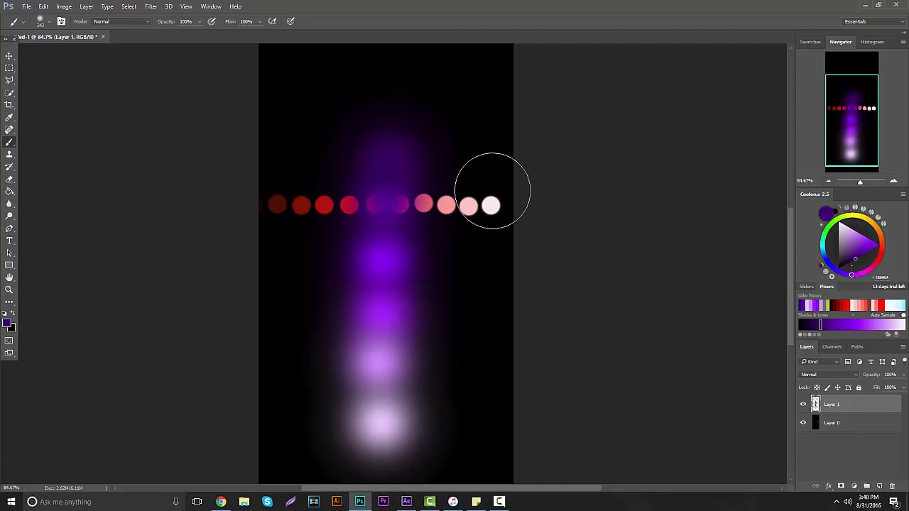
Paint a near-black purple glow at the upper end of the column, and pick black from Shades & tones
click(806, 325)
click(385, 129)
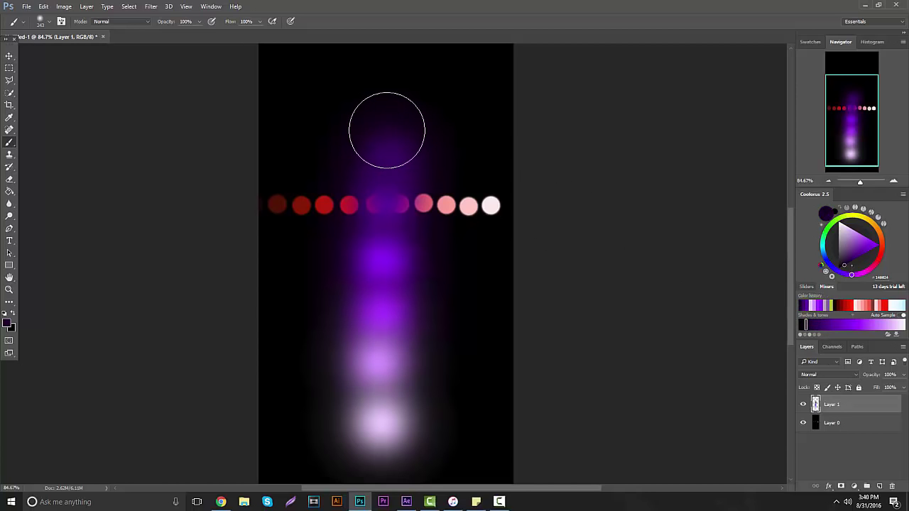
click(802, 324)
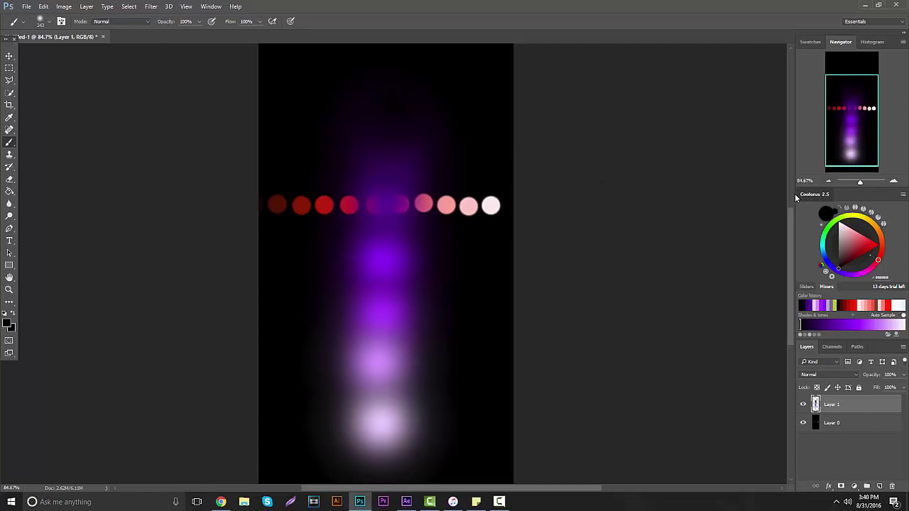
Undock the Coolorus panel so it floats over the canvas, and switch to Chrome to show the Coolorus website
drag(796, 198, 286, 130)
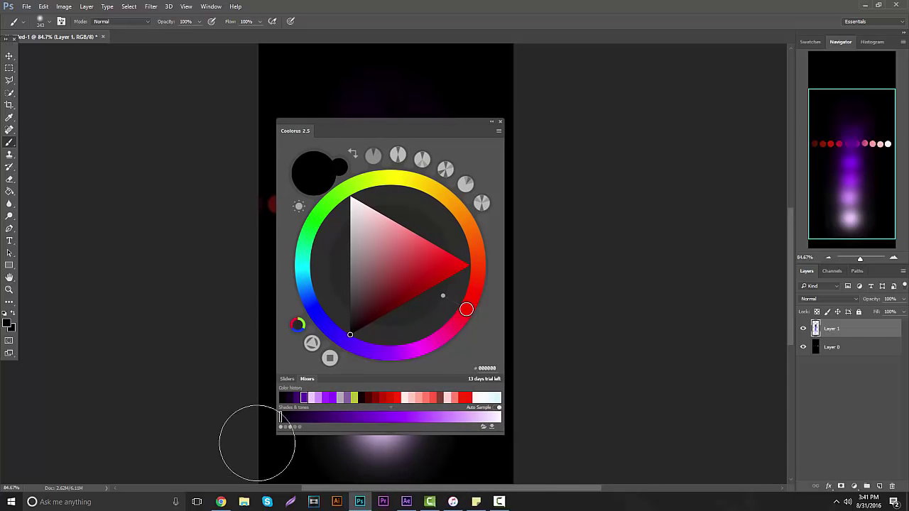
click(221, 502)
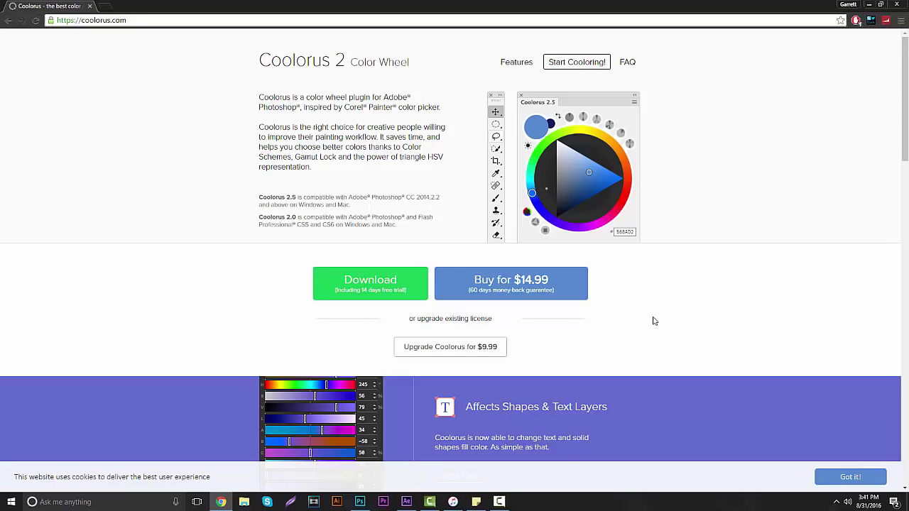
click(501, 502)
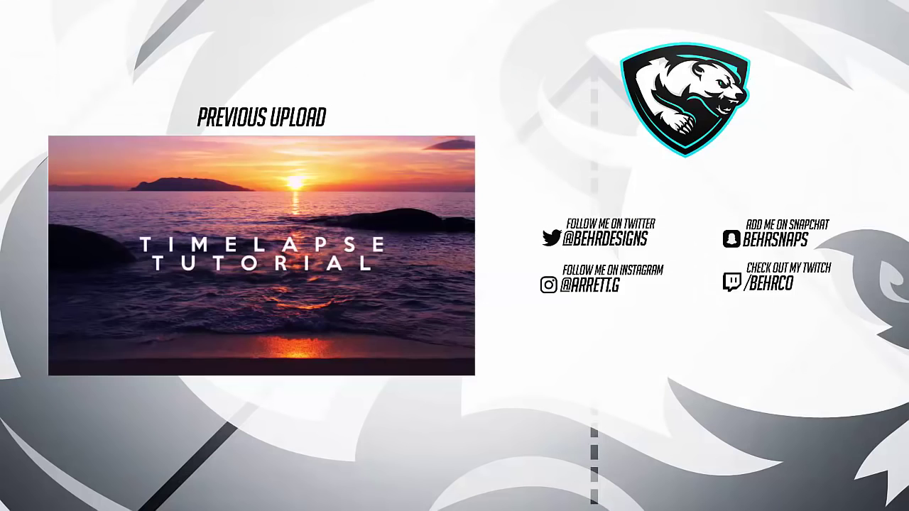